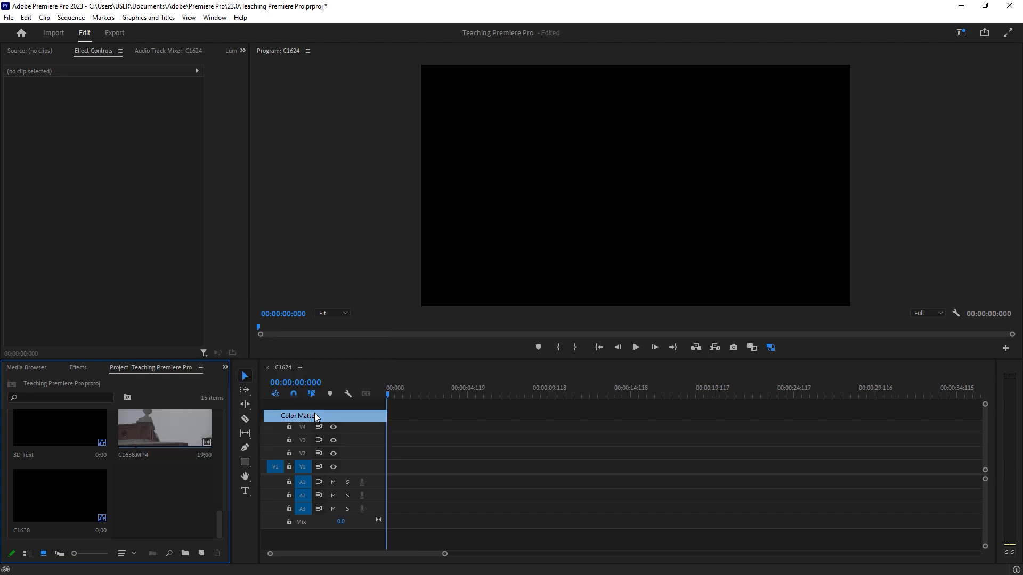
Create a near-white color matte (FDFDFD) with the sequence's video settings, named Color Matte
click(529, 329)
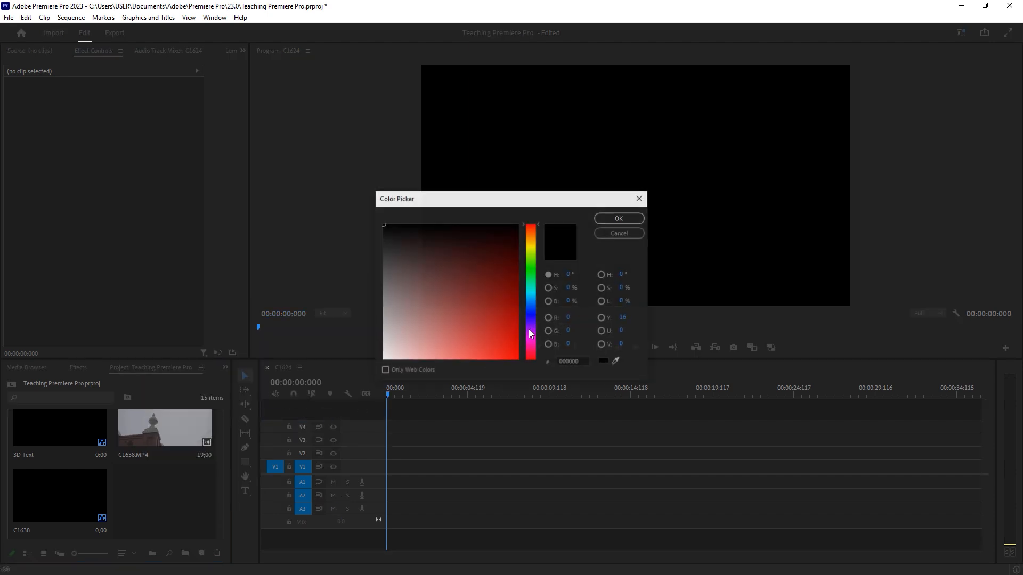
drag(446, 320, 379, 364)
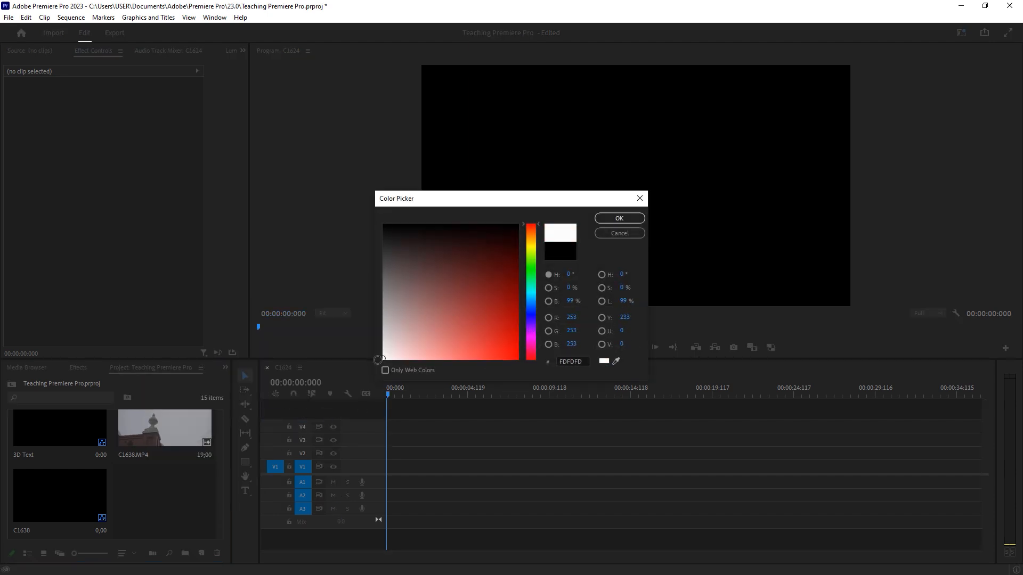
click(613, 219)
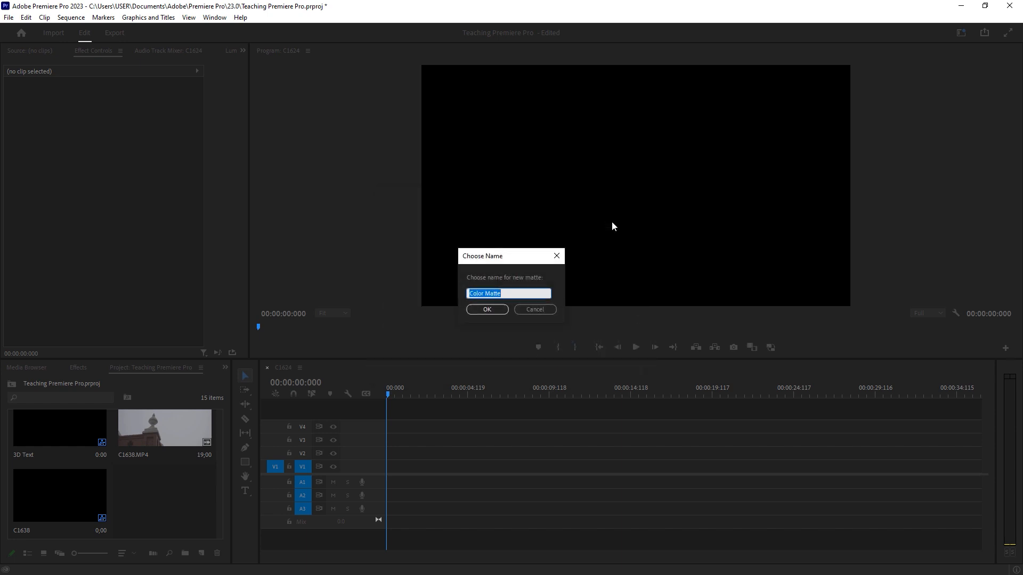
click(491, 309)
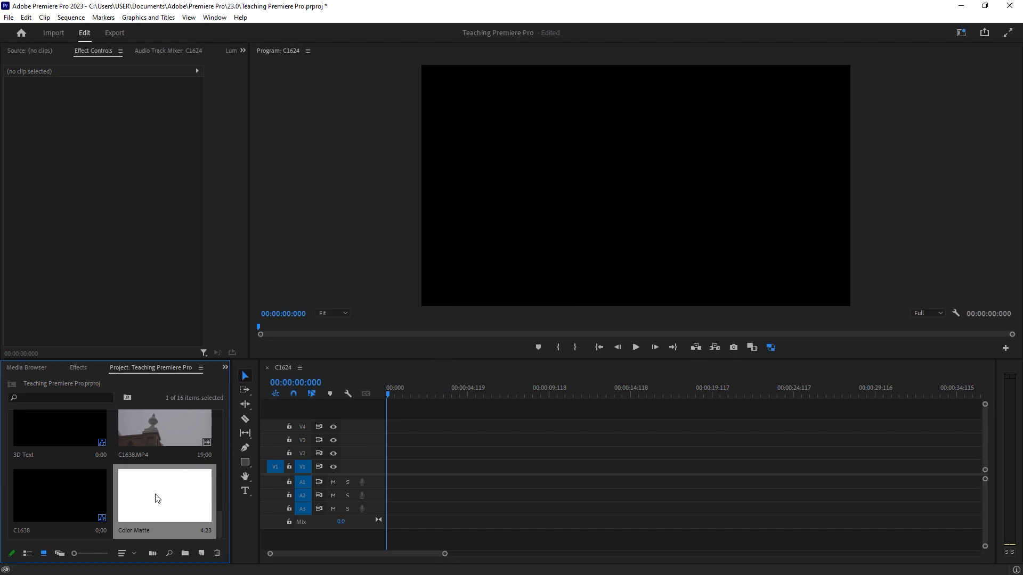
Place the color matte at the start of track V1 and extend the clip to about 19 seconds
drag(157, 500, 376, 477)
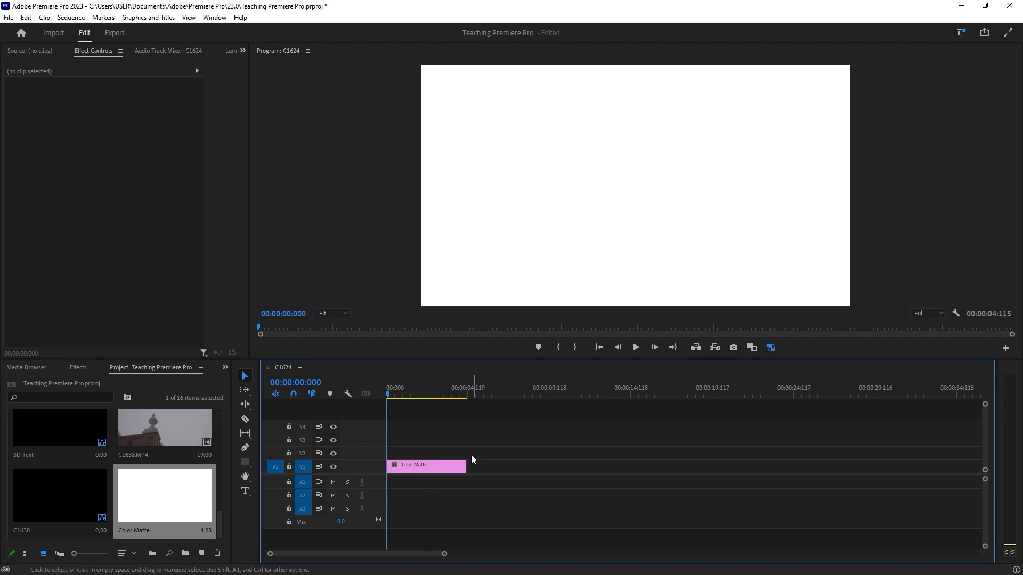
drag(465, 467, 707, 464)
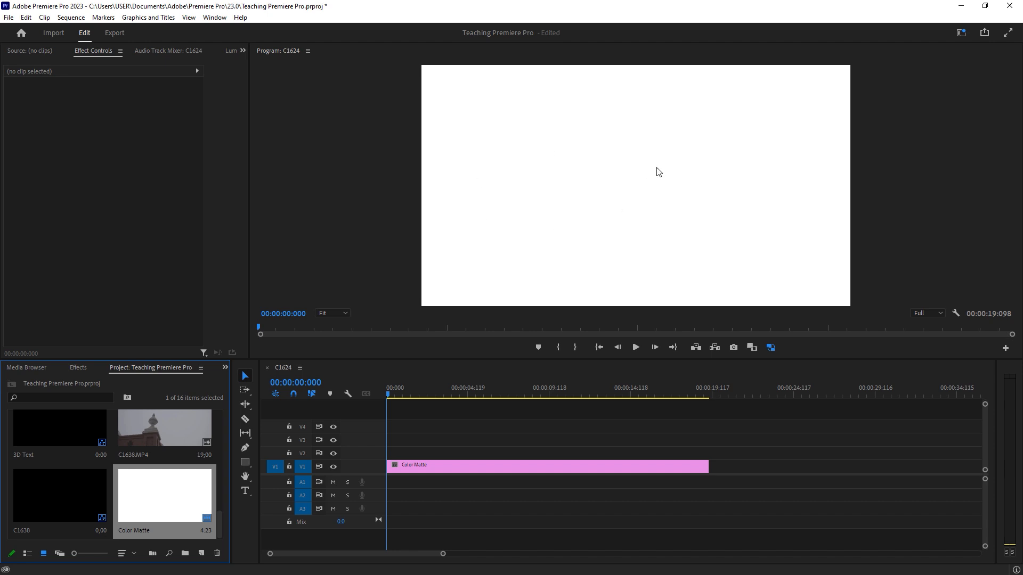
Find the Ramp video effect by searching for "ramp" and apply it to the color matte clip
click(79, 368)
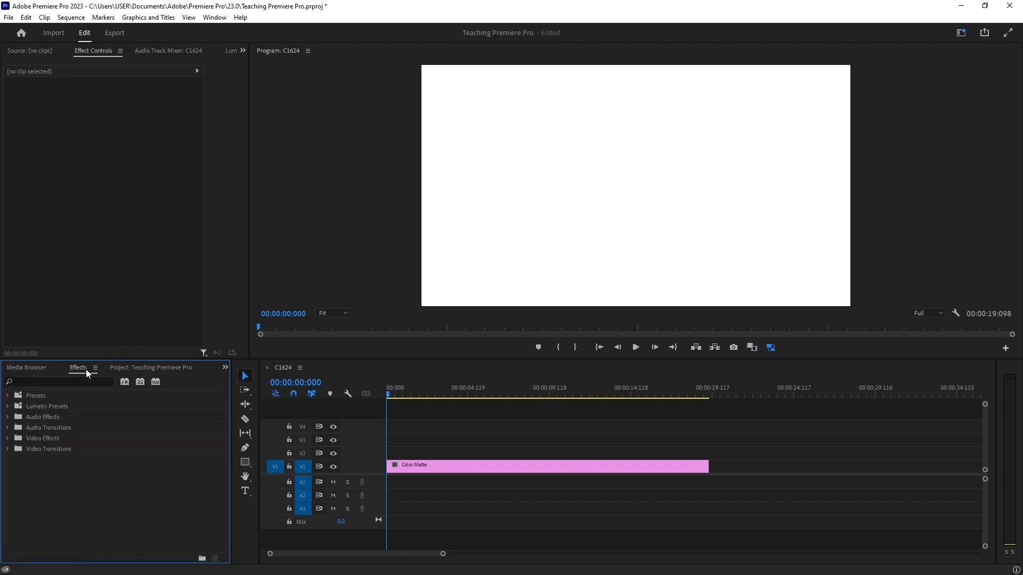
click(68, 382)
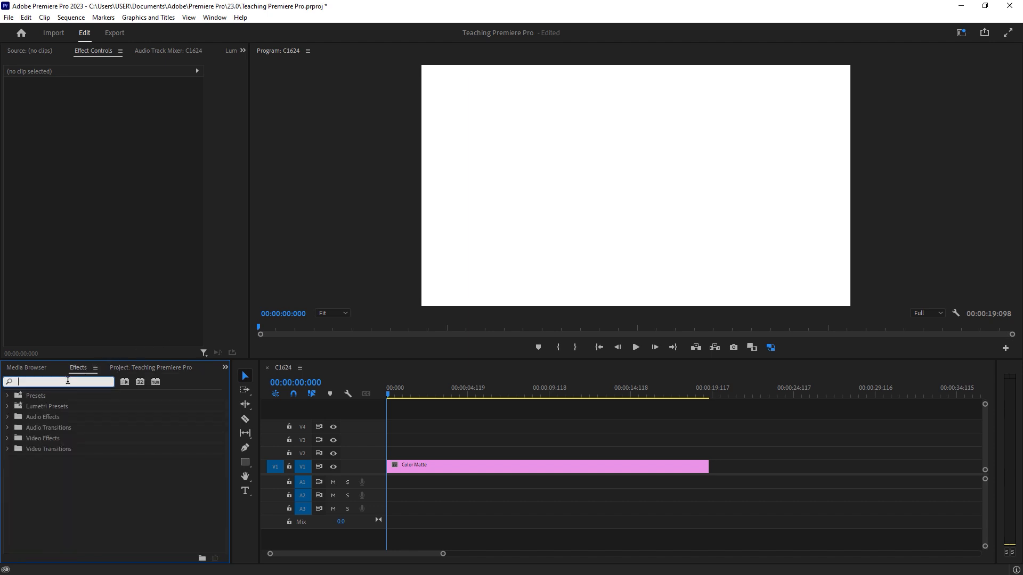
text(ramp)
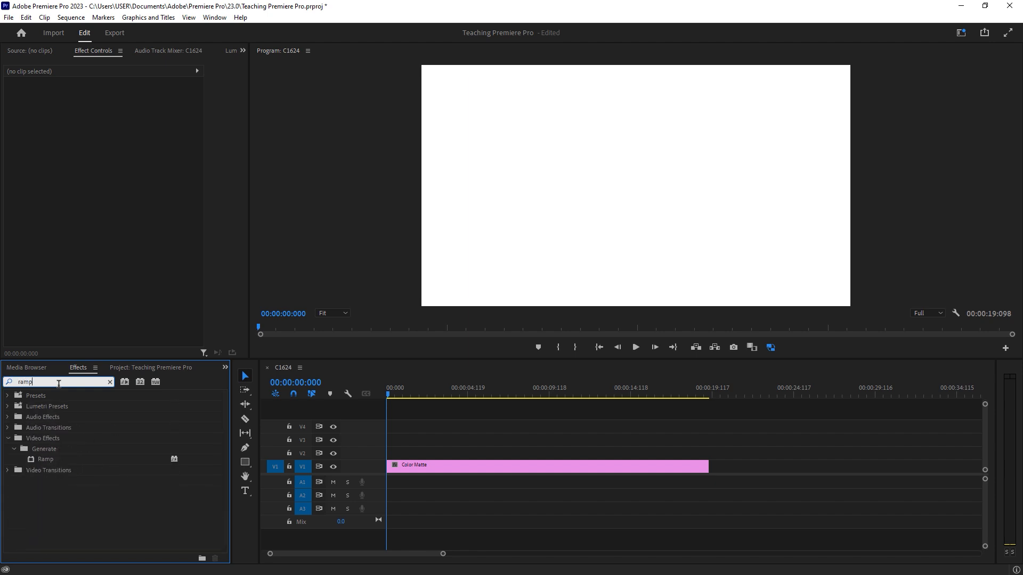
drag(51, 461, 413, 463)
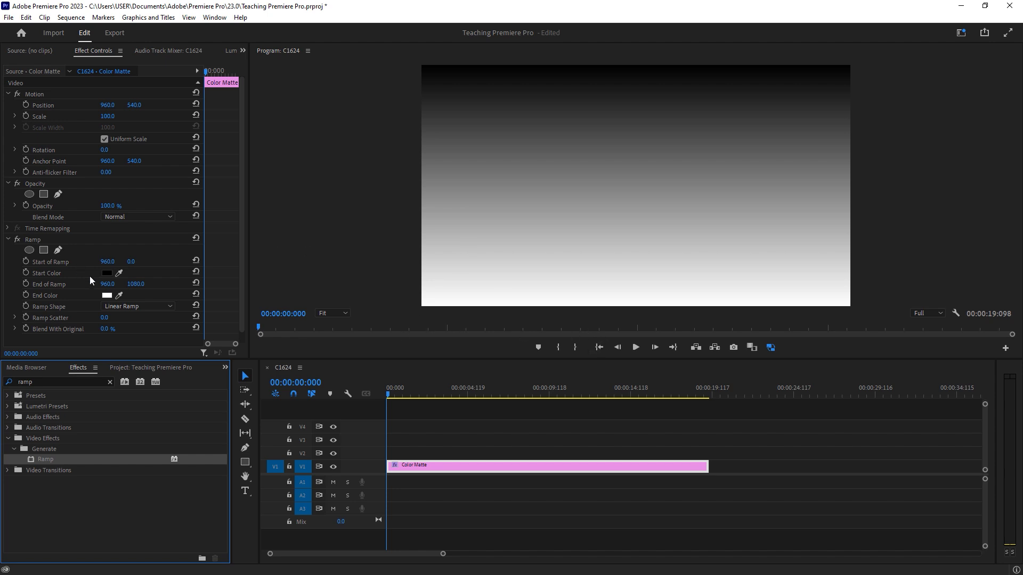
Set the Ramp effect's Start Color to a dark blue
click(241, 271)
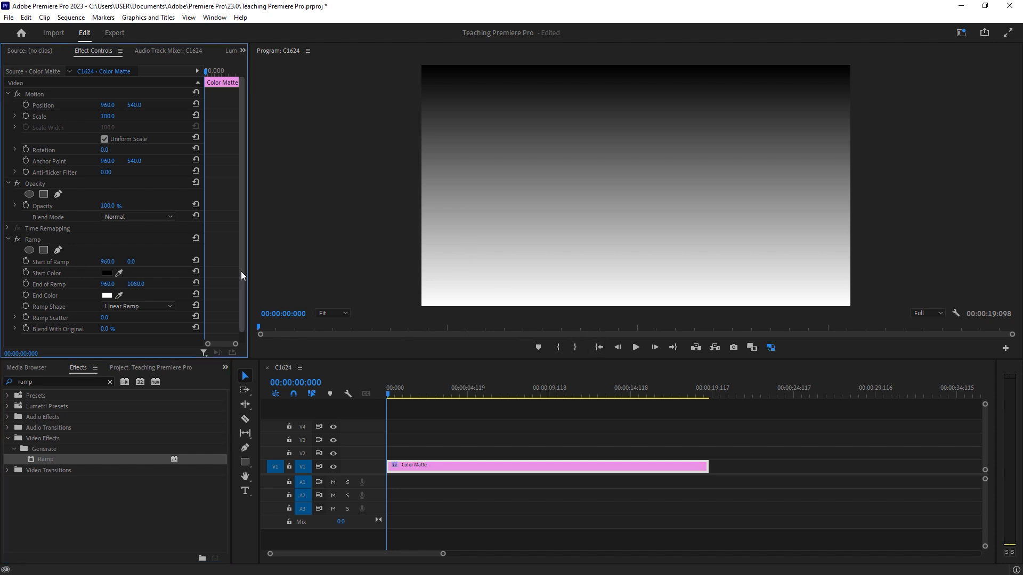
scroll(241, 271, down, 1)
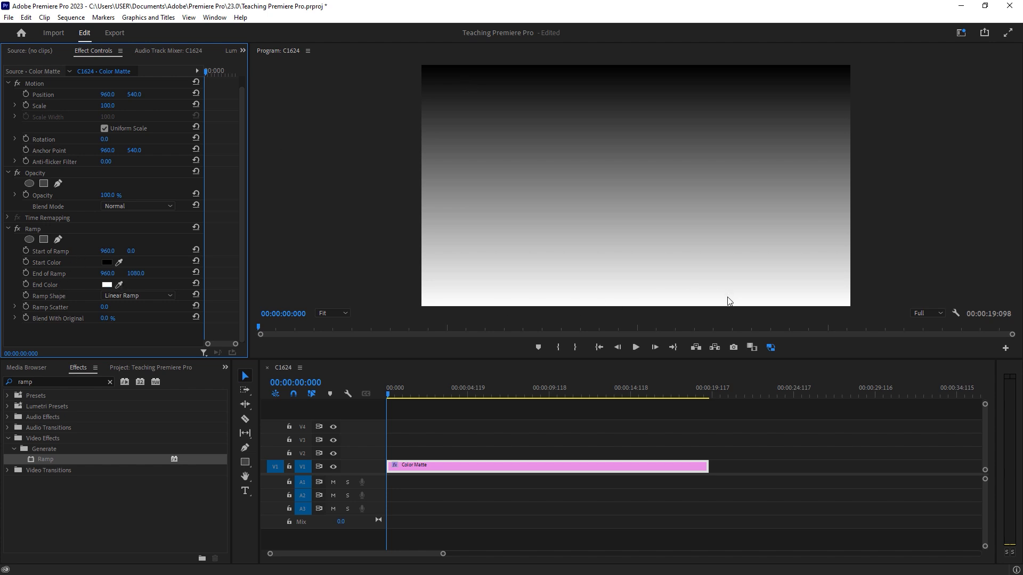
click(106, 262)
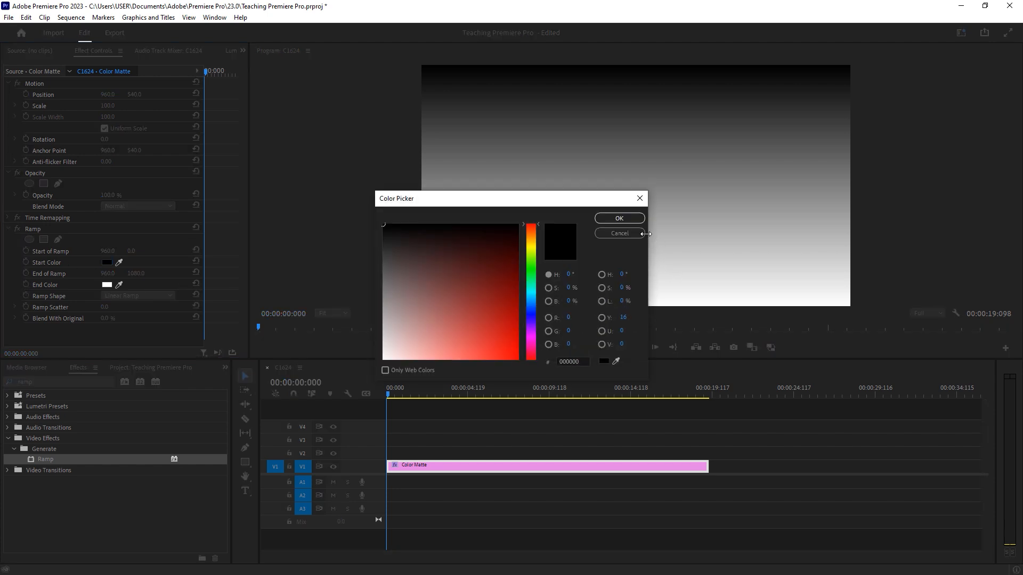
mouse_move(532, 252)
mouse_down()
mouse_move(533, 304)
mouse_move(507, 313)
mouse_move(533, 312)
mouse_move(506, 303)
mouse_move(499, 274)
mouse_up()
click(503, 316)
mouse_move(528, 312)
mouse_down()
mouse_move(531, 298)
mouse_move(527, 310)
mouse_up()
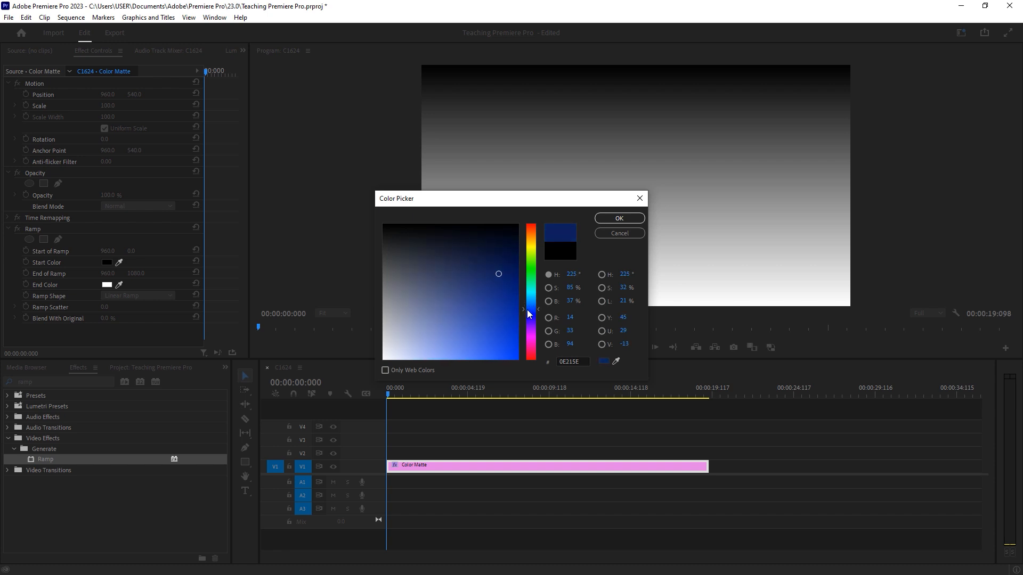
click(622, 220)
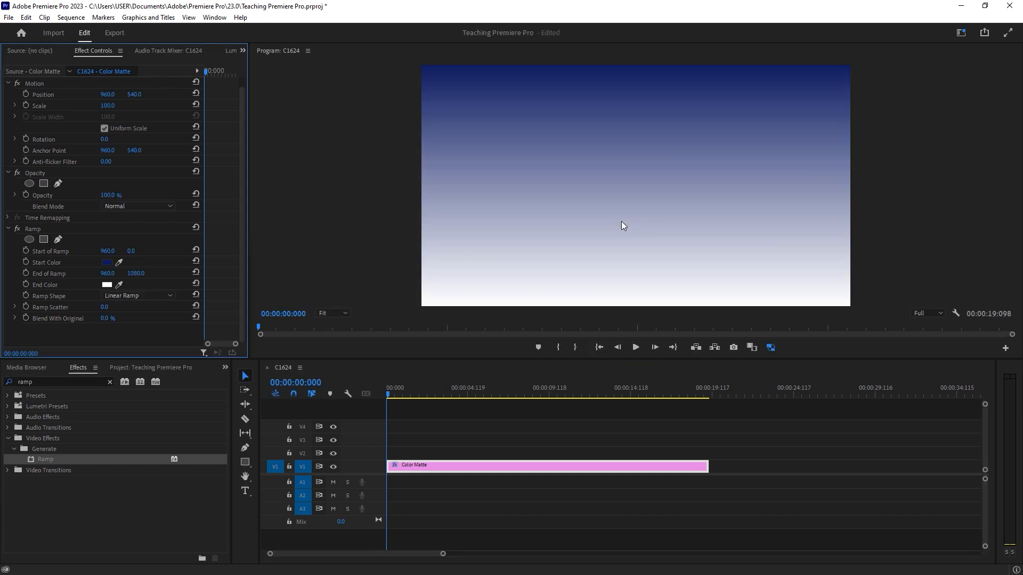
Set the Ramp effect's End Color to orange (EA7813)
click(107, 285)
click(529, 235)
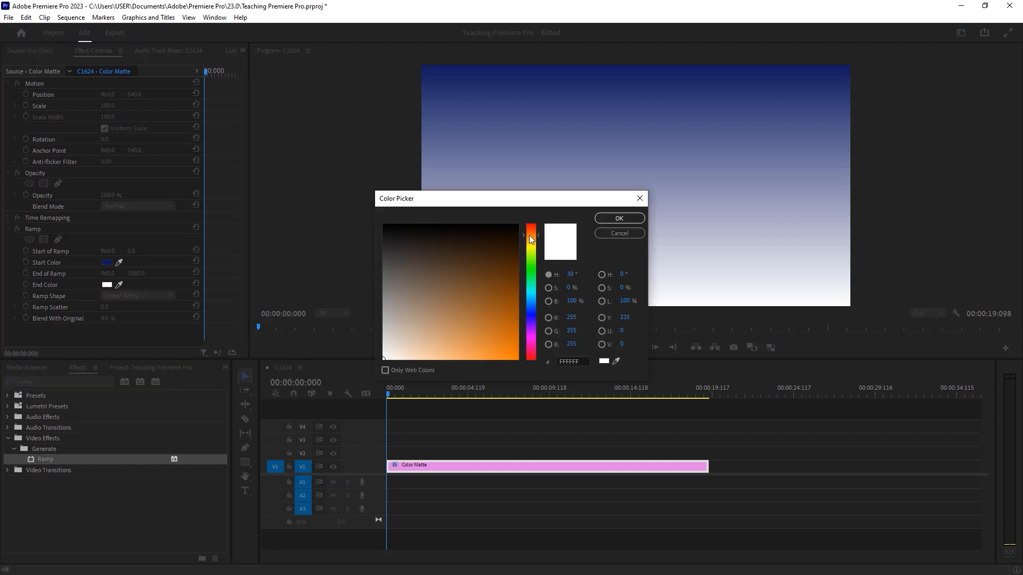
drag(504, 326, 507, 348)
click(615, 220)
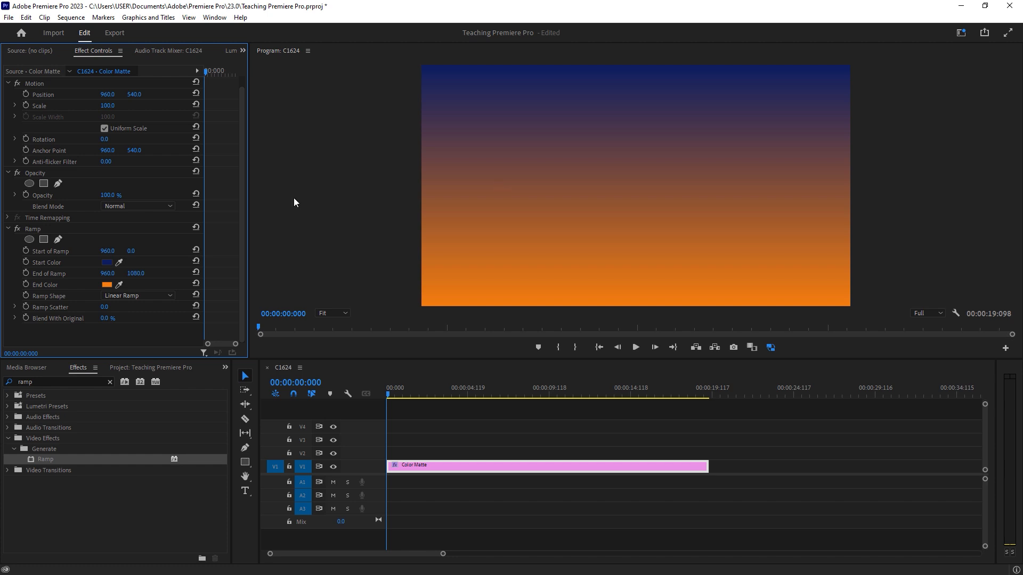
Change the Ramp effect's Start Color to a brighter medium blue (105DA6)
click(107, 263)
click(506, 311)
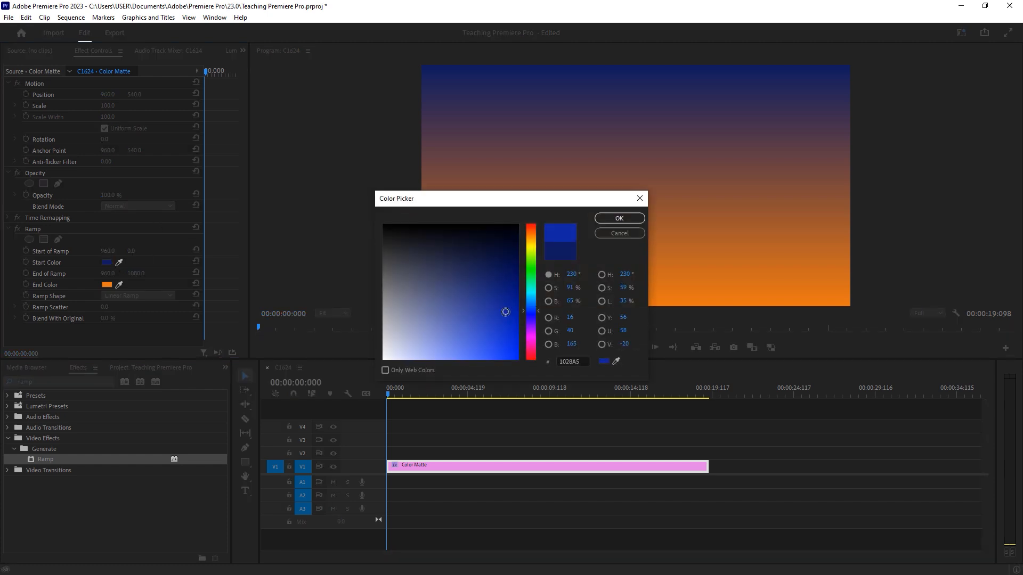
drag(531, 309, 529, 302)
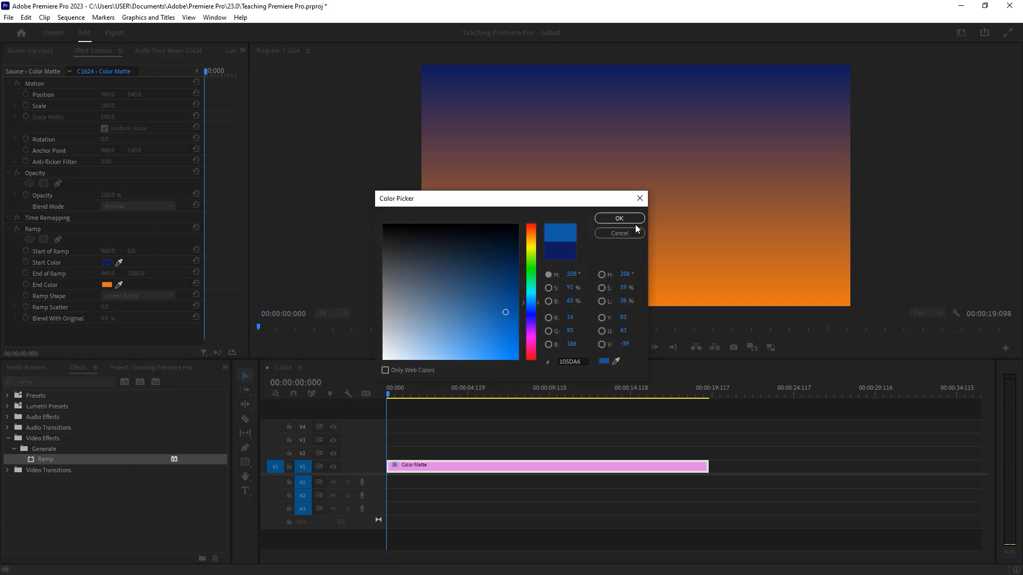
click(619, 218)
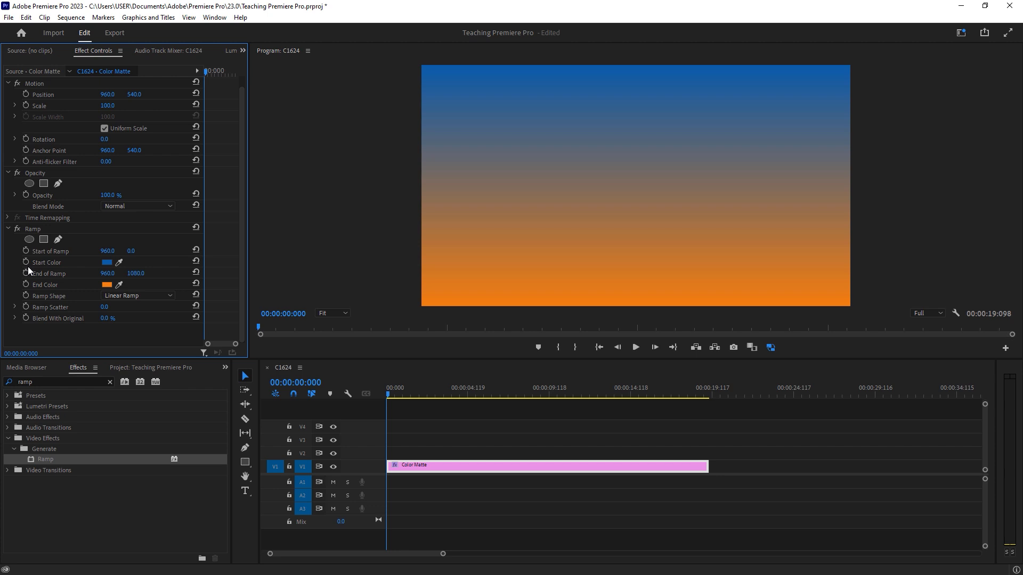
Turn on keyframing for the Ramp's Start Color and End Color at 00:00:01:119
click(392, 397)
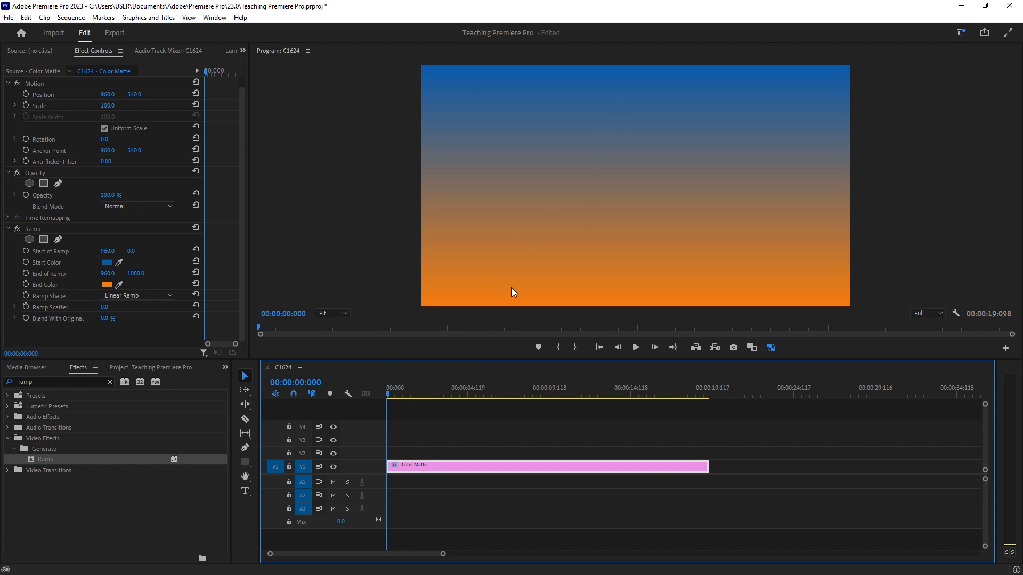
drag(397, 395, 421, 395)
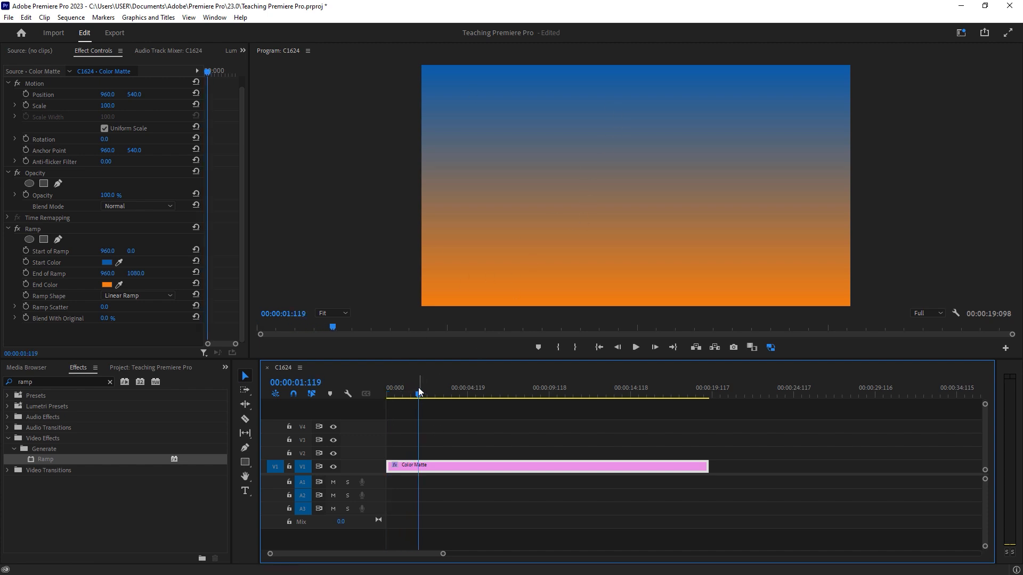
click(24, 262)
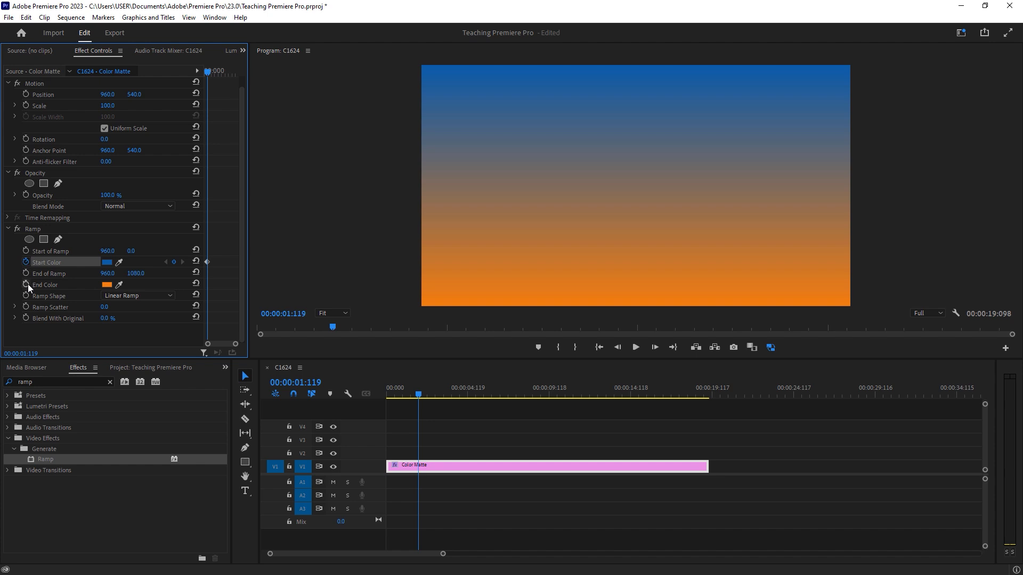
click(25, 285)
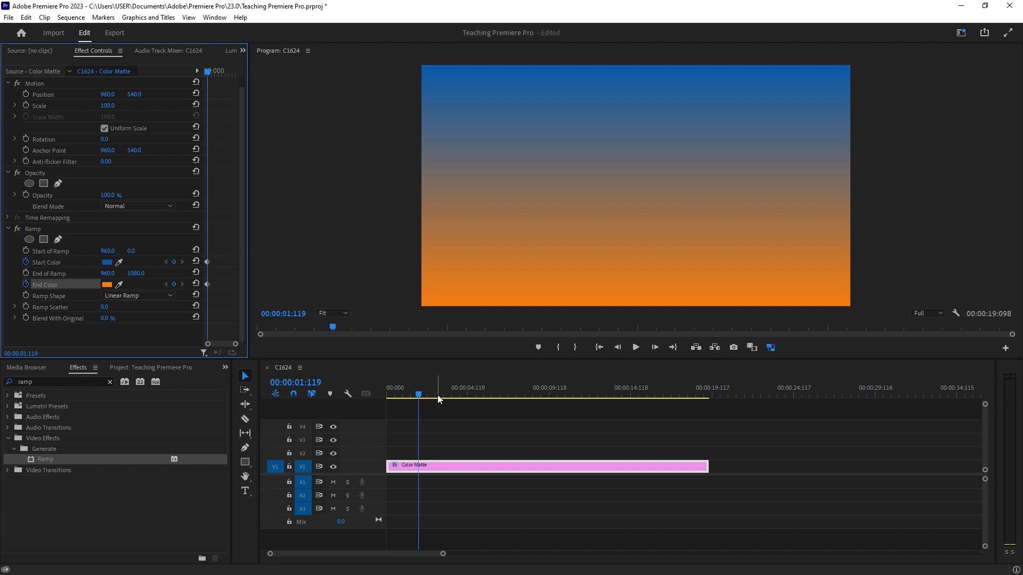
Add a Start Color keyframe at 00:00:06:013 by changing the color to green (10A65E)
drag(436, 395, 486, 395)
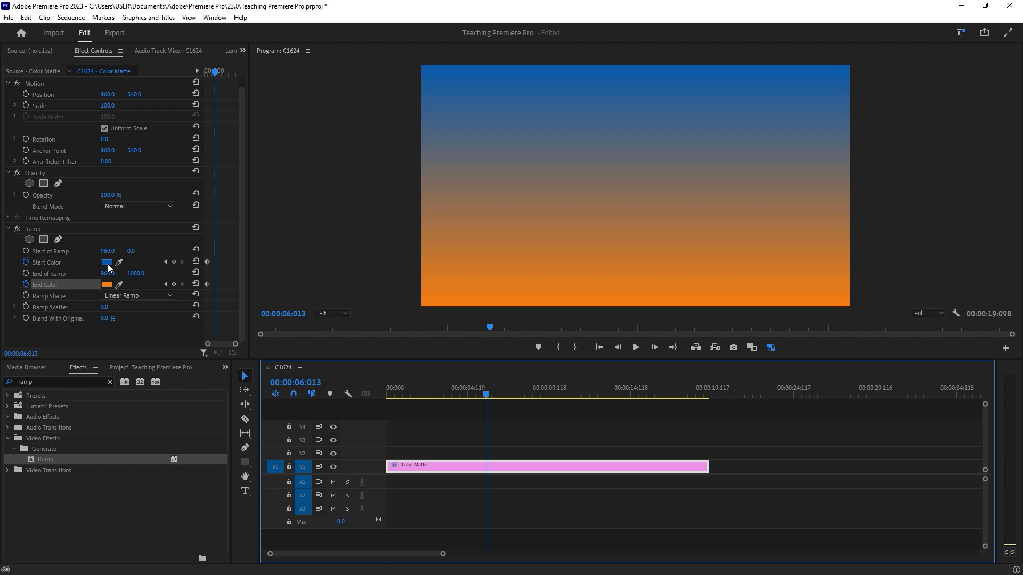
click(108, 264)
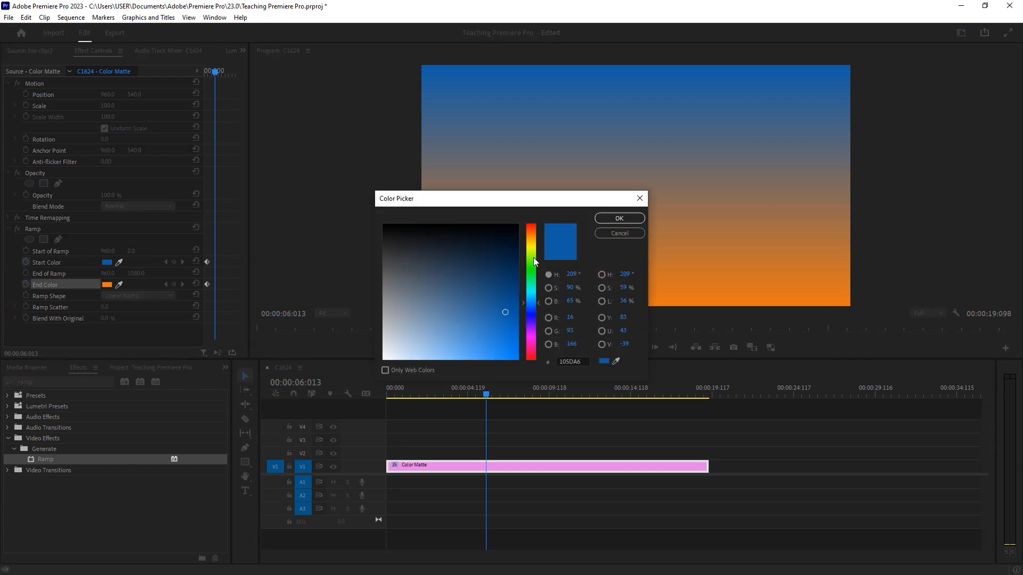
click(532, 281)
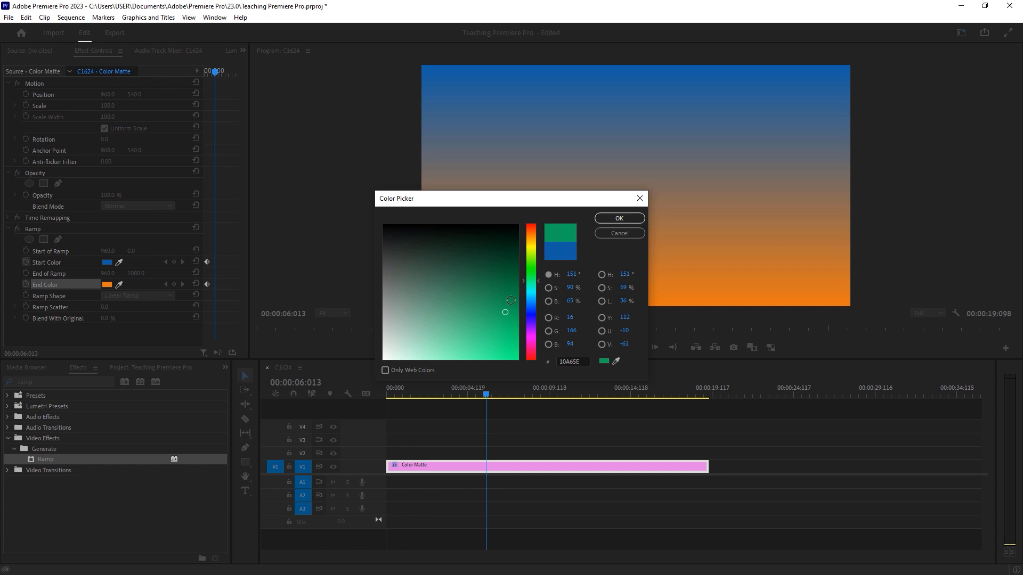
click(613, 219)
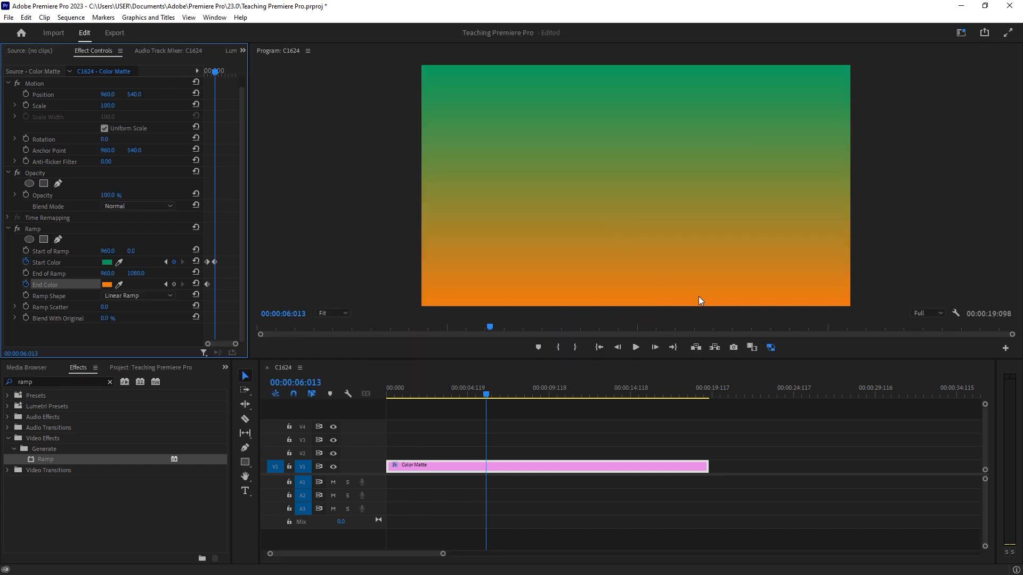
Add an End Color keyframe at 00:00:06:013 by changing the color to magenta pink
click(107, 285)
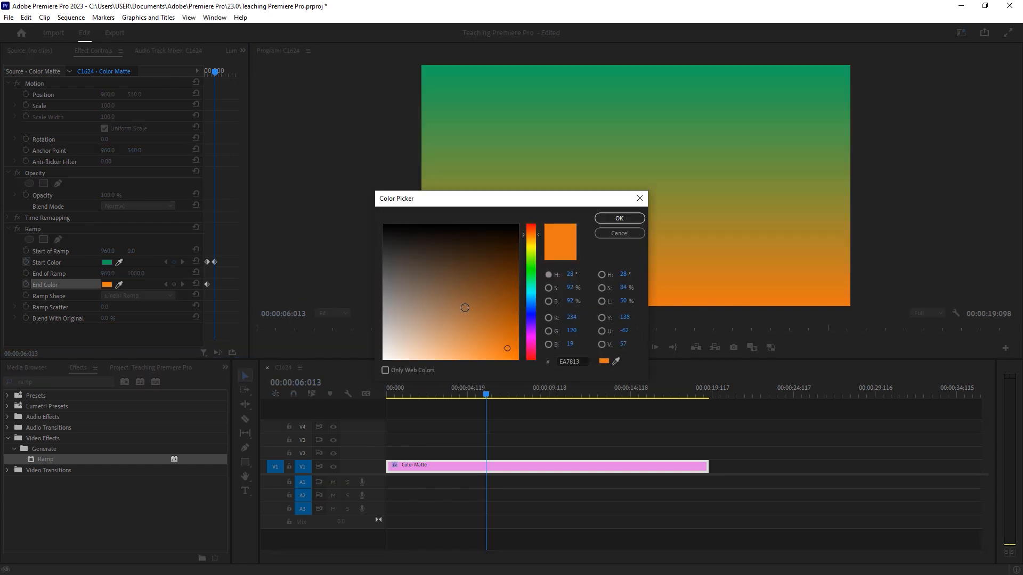
click(536, 342)
click(514, 340)
click(513, 339)
click(512, 337)
click(620, 218)
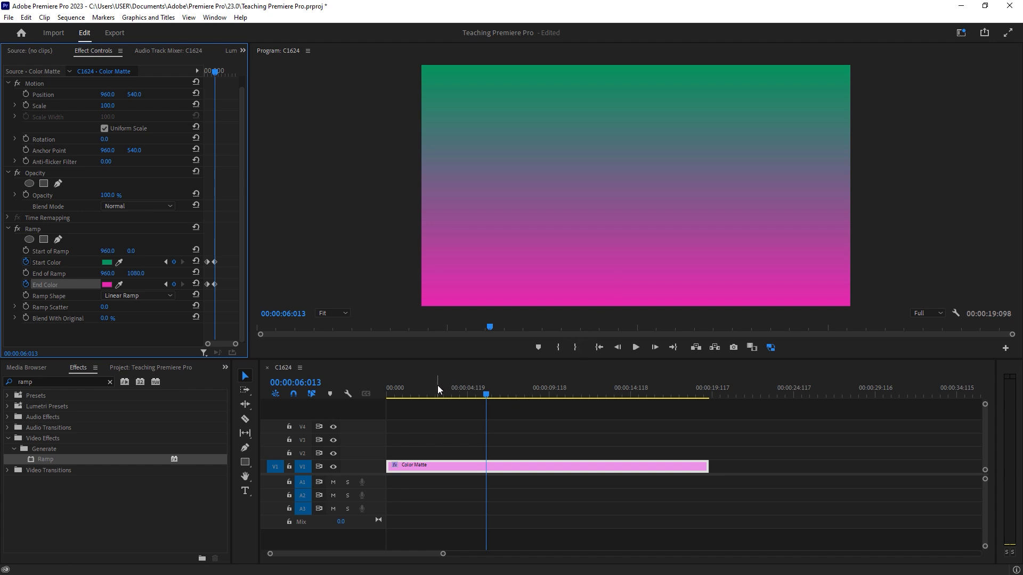
Widen the Effect Controls area and play the sequence from its start to preview the gradient's color transition
drag(436, 385, 338, 381)
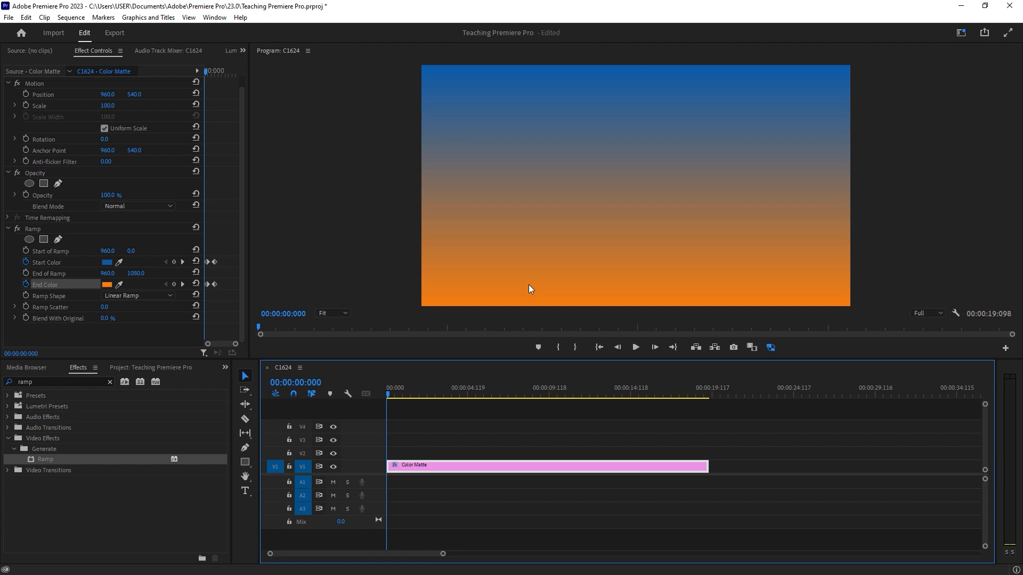
drag(250, 327, 329, 327)
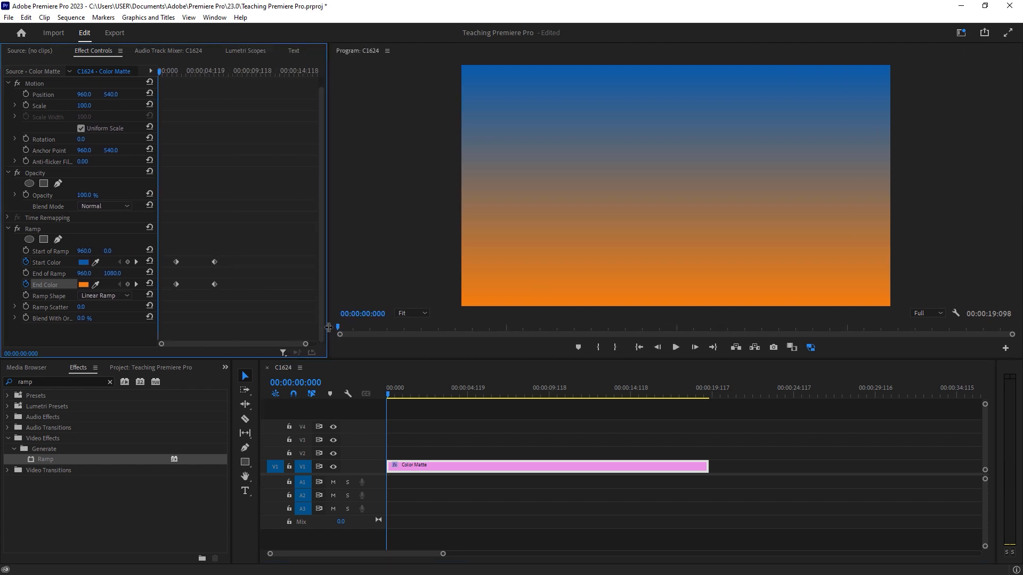
click(379, 394)
key(space)
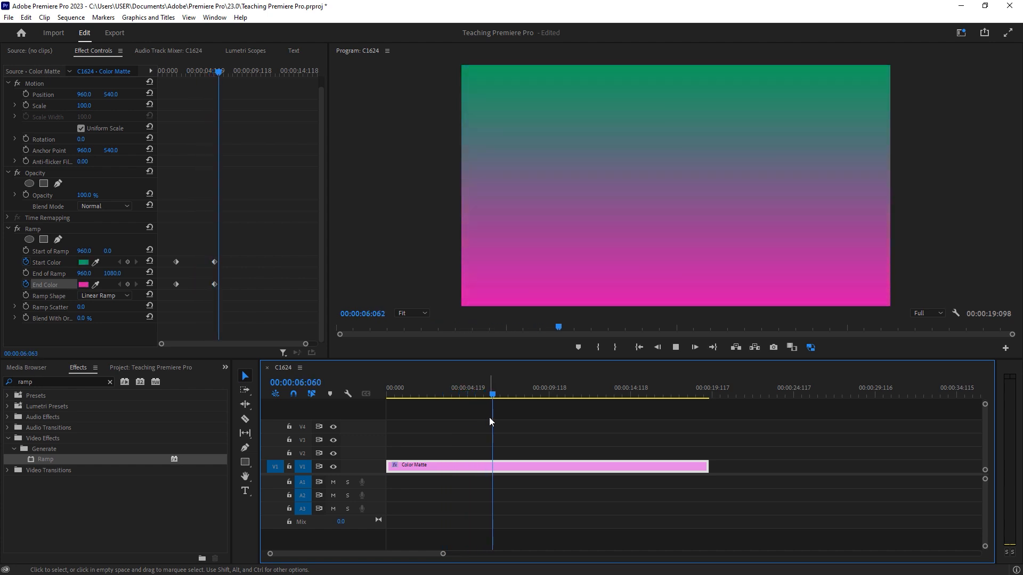
click(454, 396)
drag(454, 395, 418, 394)
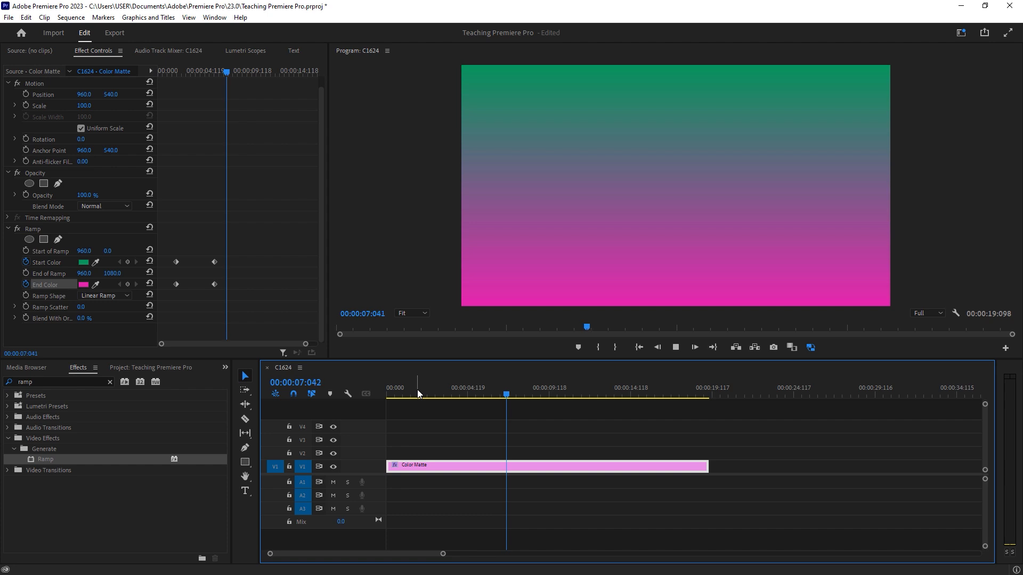
key(space)
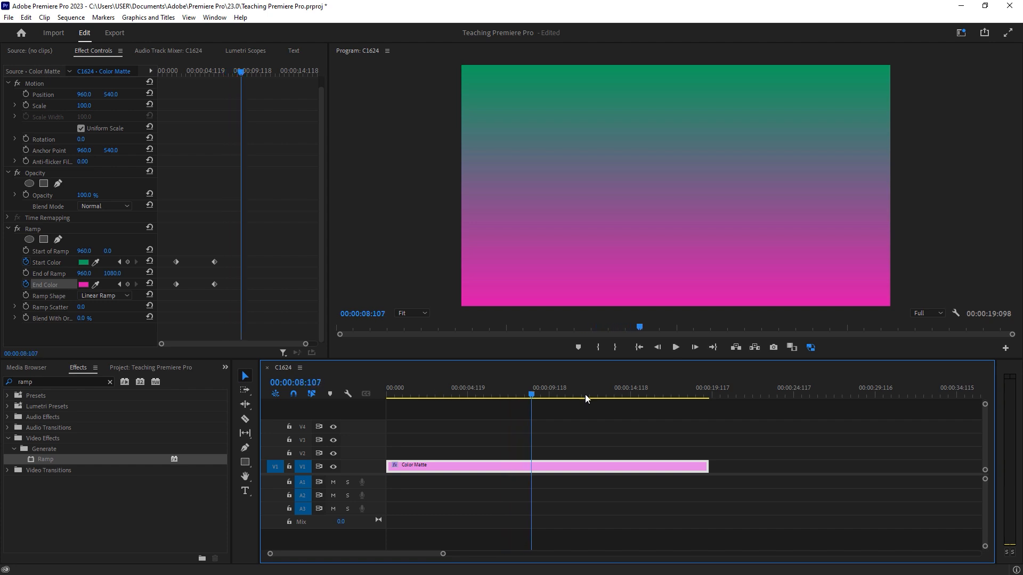
Add a Start Color keyframe at 00:00:09:111 by changing the color to dark red
drag(532, 395, 547, 397)
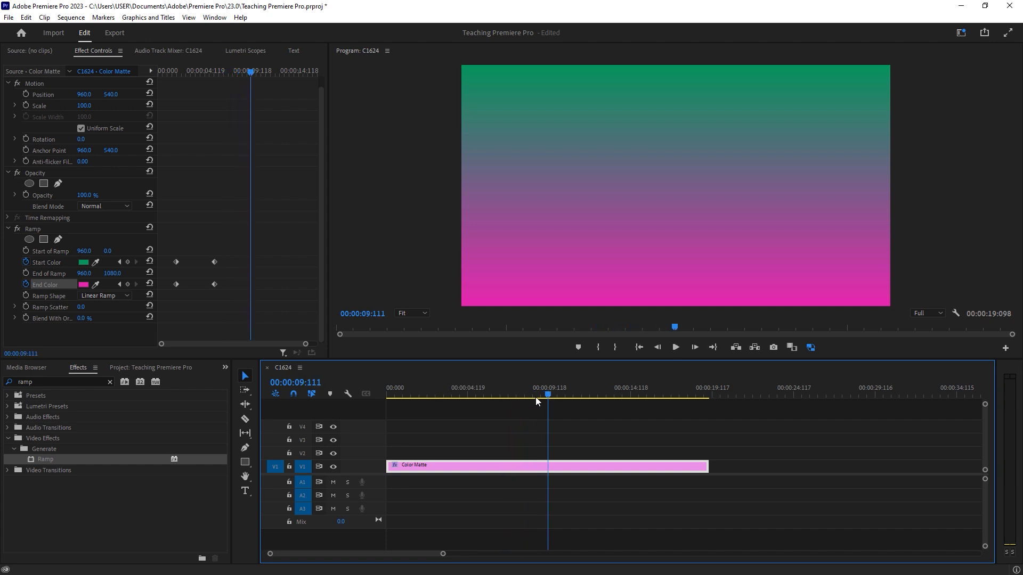
click(87, 261)
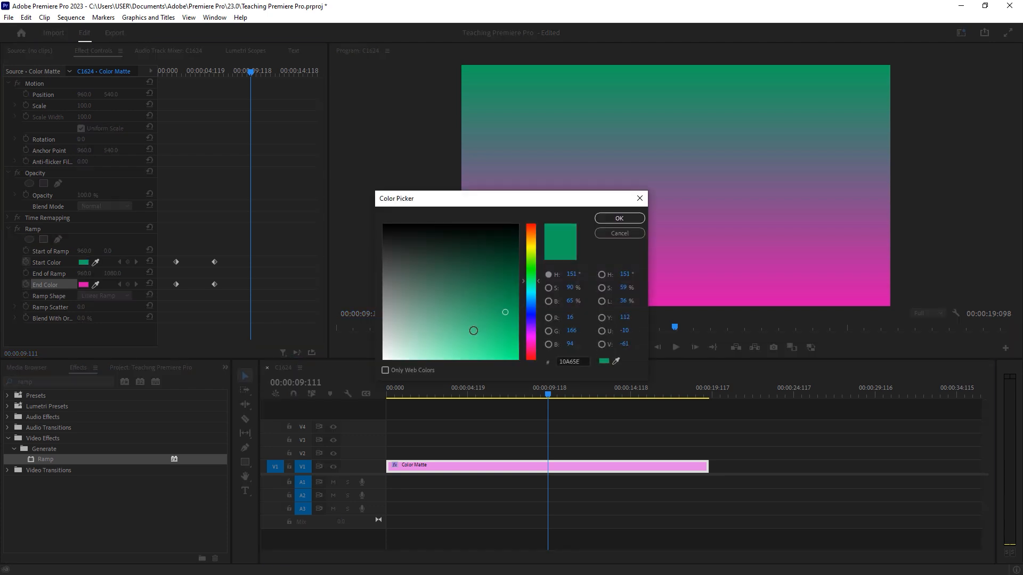
click(530, 360)
drag(517, 352, 518, 224)
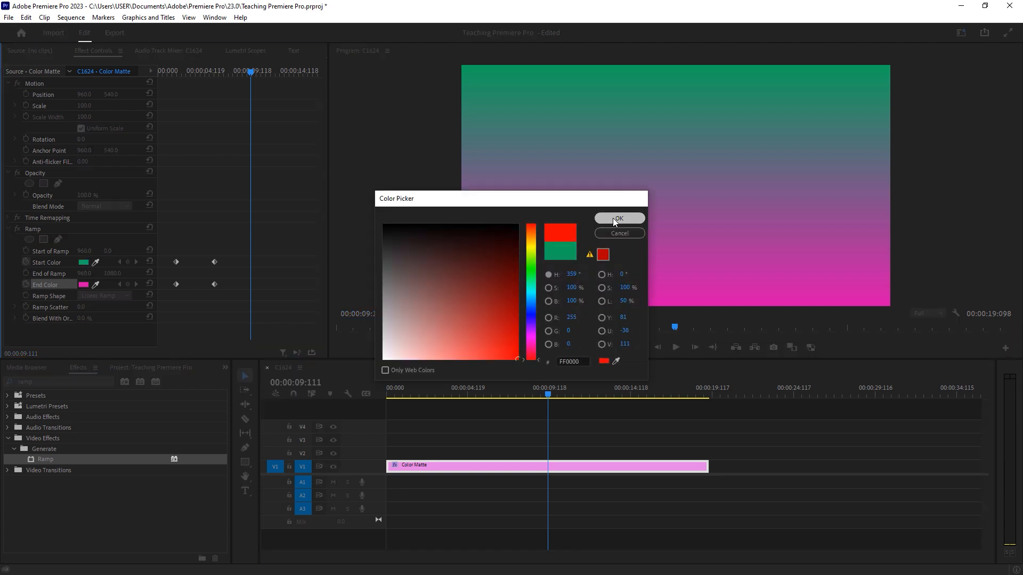
click(613, 219)
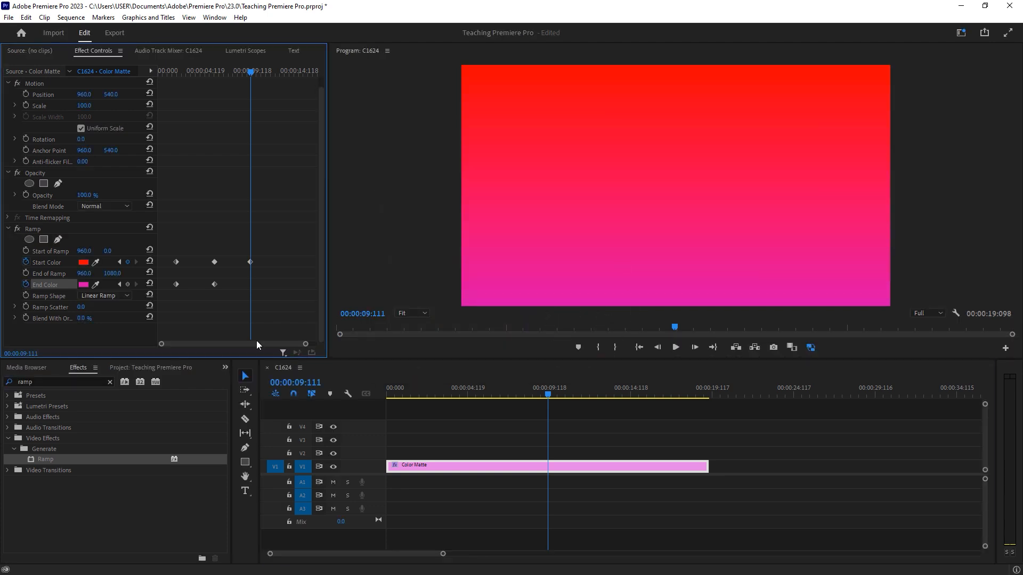
click(83, 263)
drag(510, 314, 507, 310)
click(632, 222)
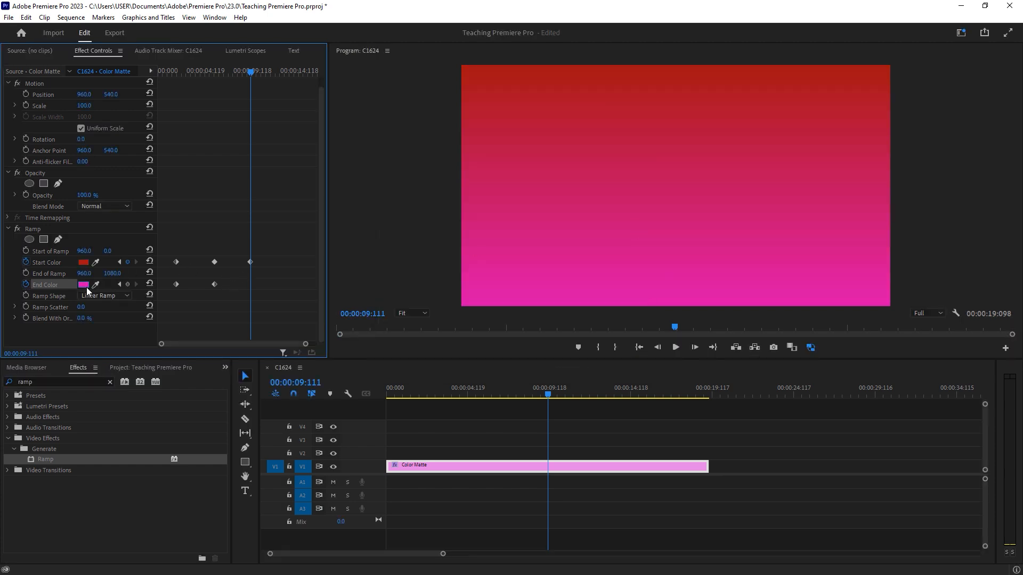
Add an End Color keyframe at 00:00:09:111 by changing the color to yellow
click(84, 285)
click(531, 244)
mouse_move(504, 344)
mouse_down()
mouse_move(512, 357)
mouse_move(510, 339)
mouse_up()
click(613, 218)
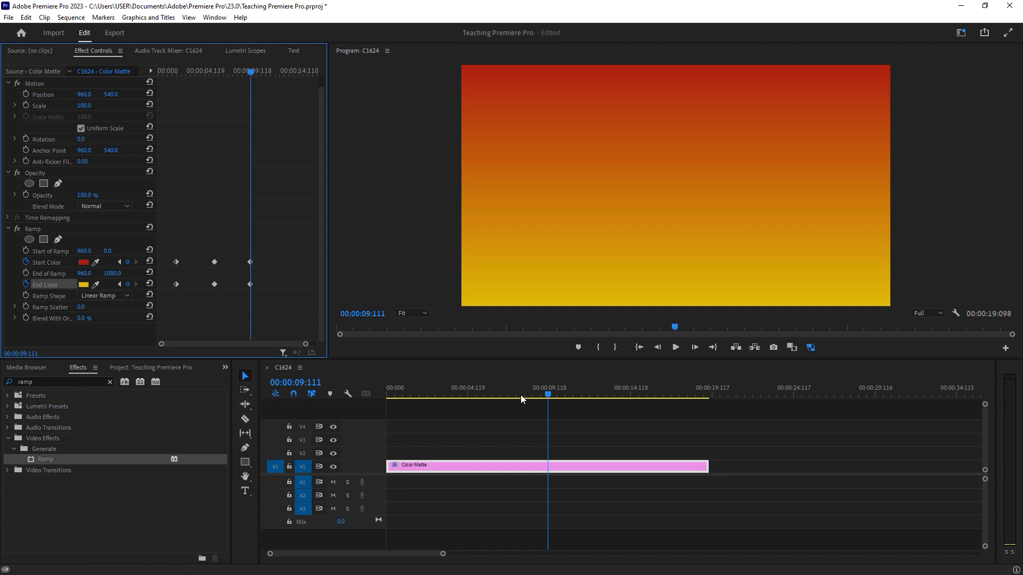
Play the sequence from near its start to preview the gradient through the last color keyframes
drag(520, 394, 418, 387)
key(space)
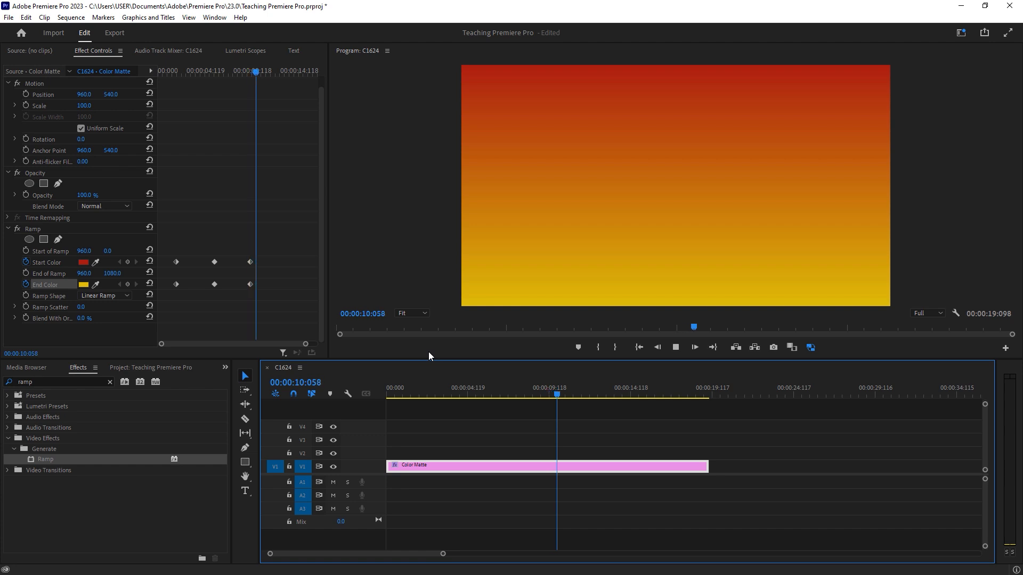
key(space)
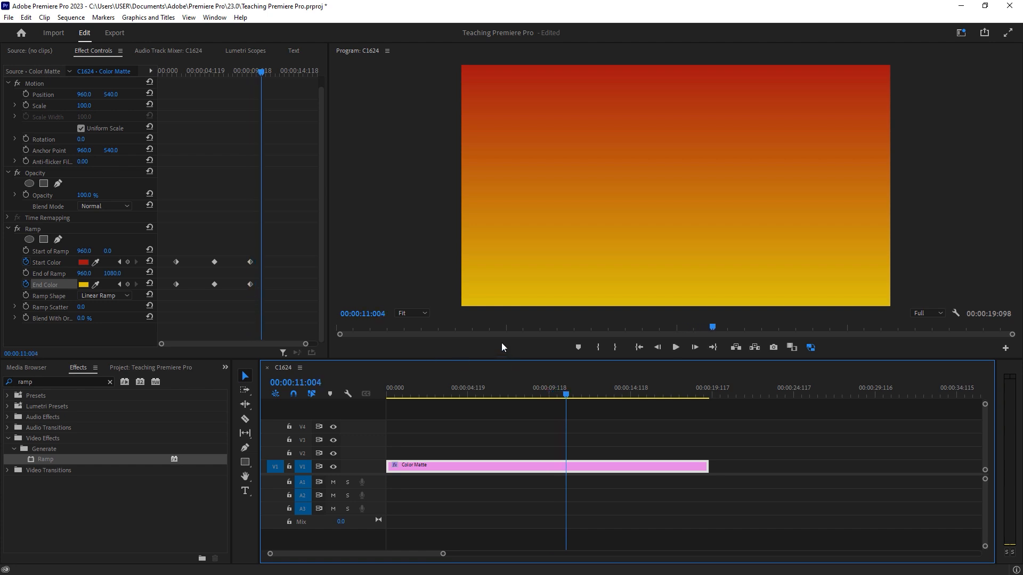
Add a Start Color keyframe at 00:00:04:000 by changing the color to olive yellow (B3BD0F)
drag(551, 380, 429, 386)
key(space)
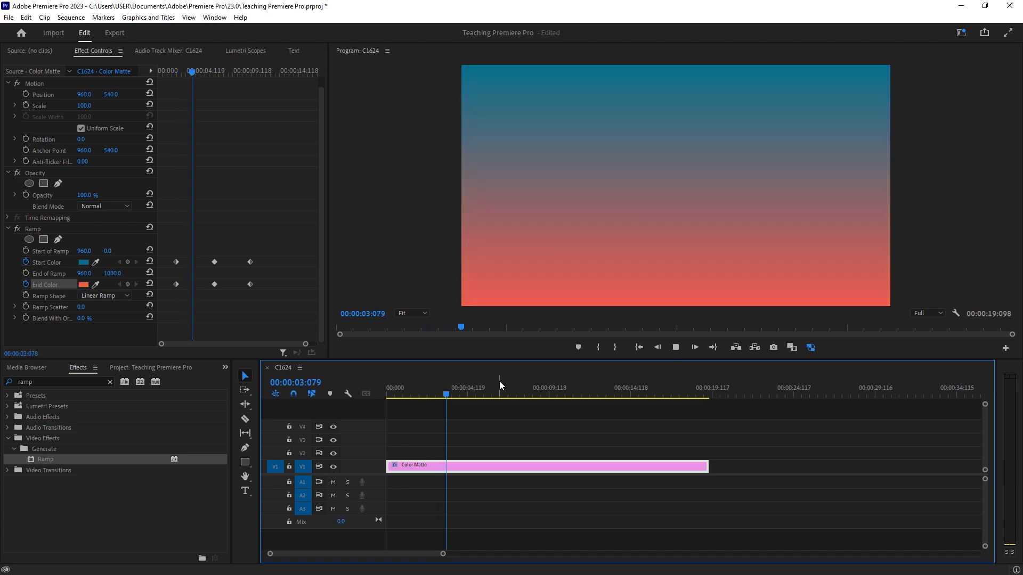
click(83, 263)
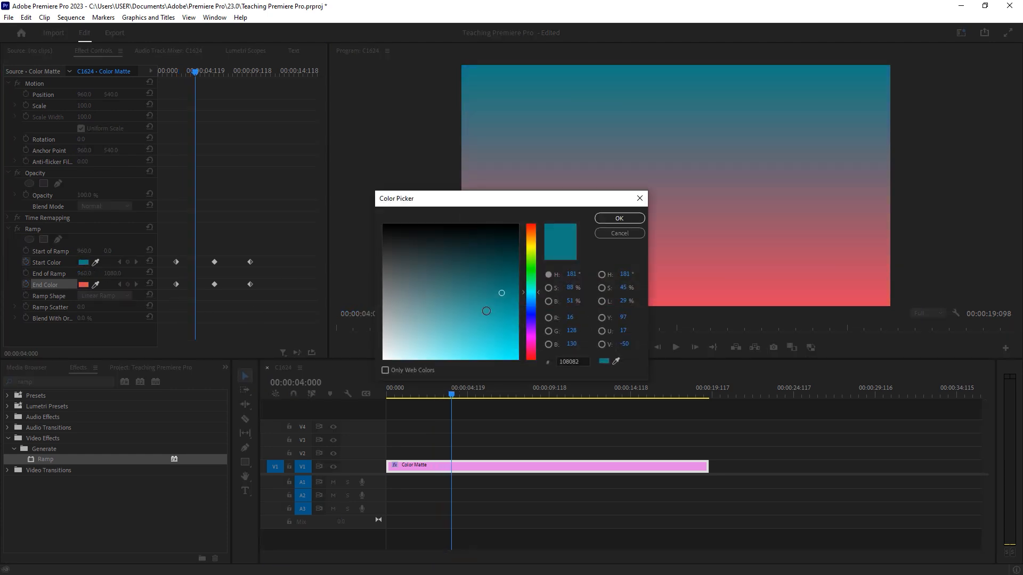
drag(526, 270, 528, 248)
drag(506, 289, 508, 325)
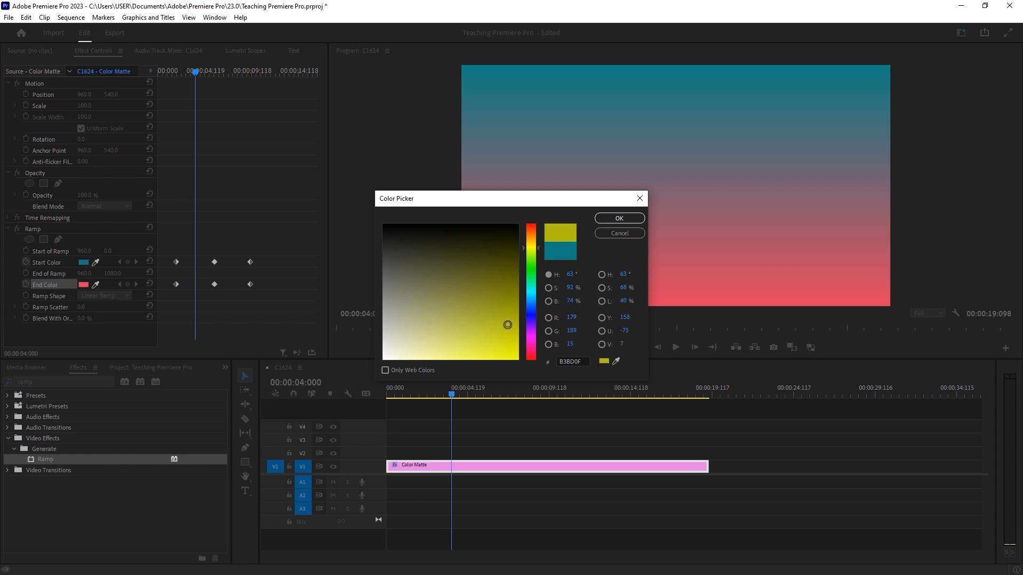
click(618, 219)
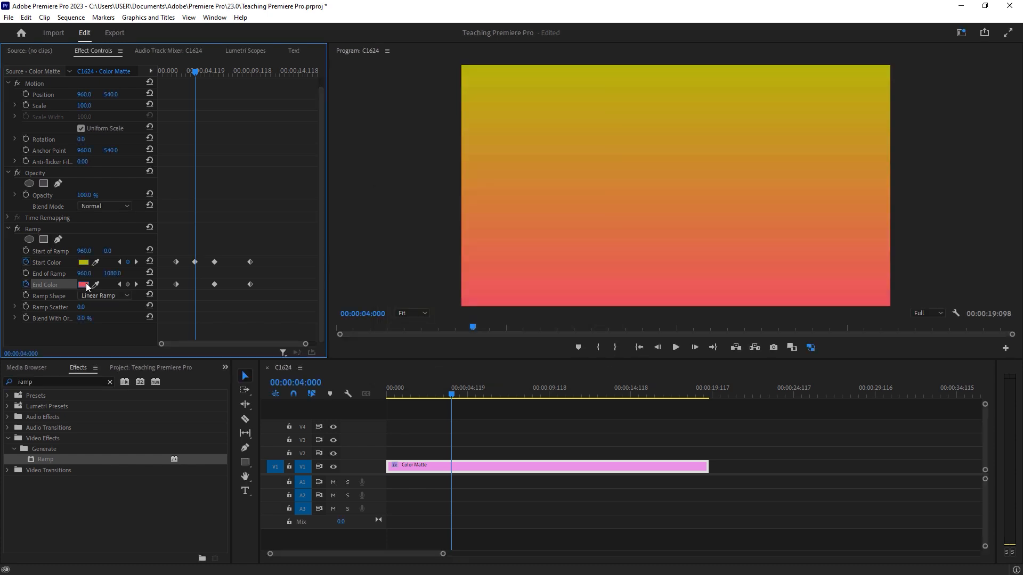
Add a dark blue End Color keyframe at 00:00:04:000 and play the sequence from its start to preview it
click(83, 284)
click(532, 316)
drag(498, 347, 507, 311)
click(607, 222)
drag(453, 386, 393, 395)
key(space)
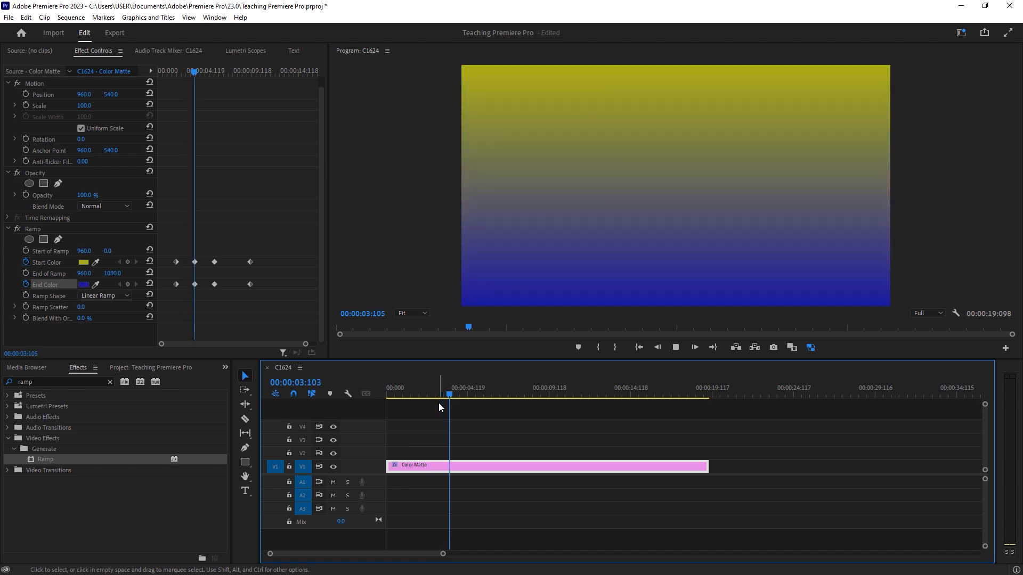
Change the Ramp Shape to Radial Ramp and reset the Ramp Scatter to 0
click(99, 297)
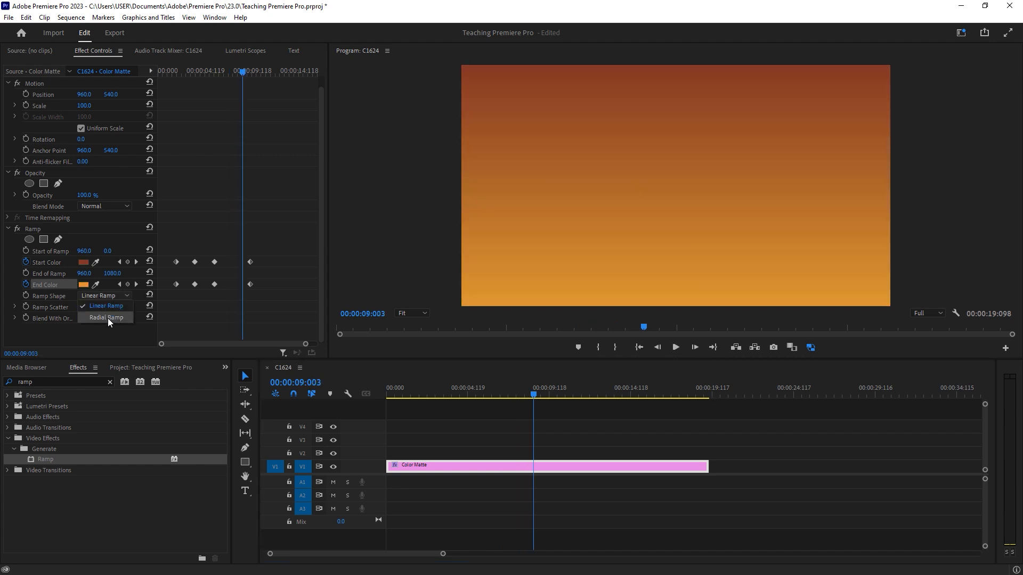
click(480, 390)
drag(480, 390, 402, 395)
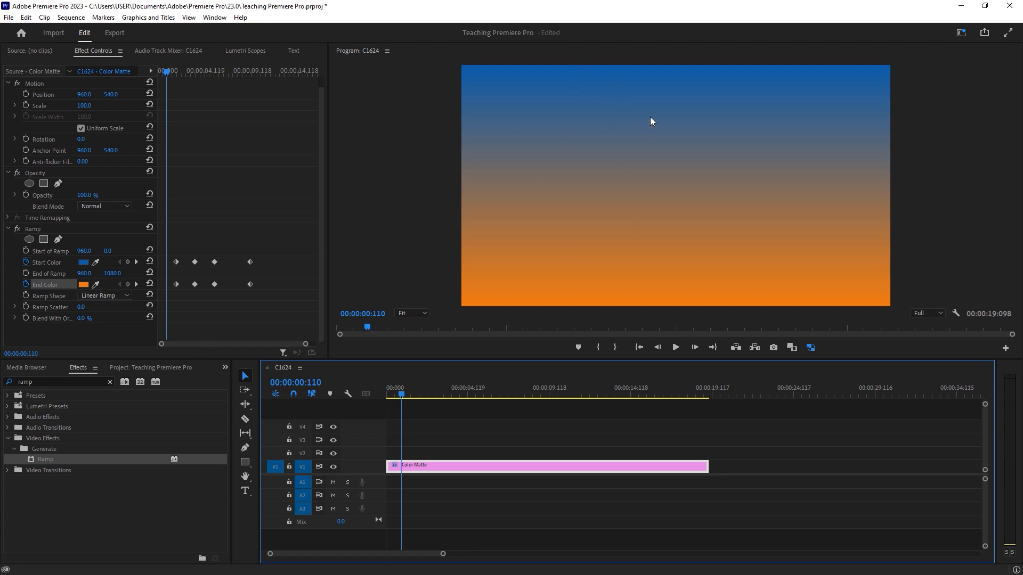
click(105, 296)
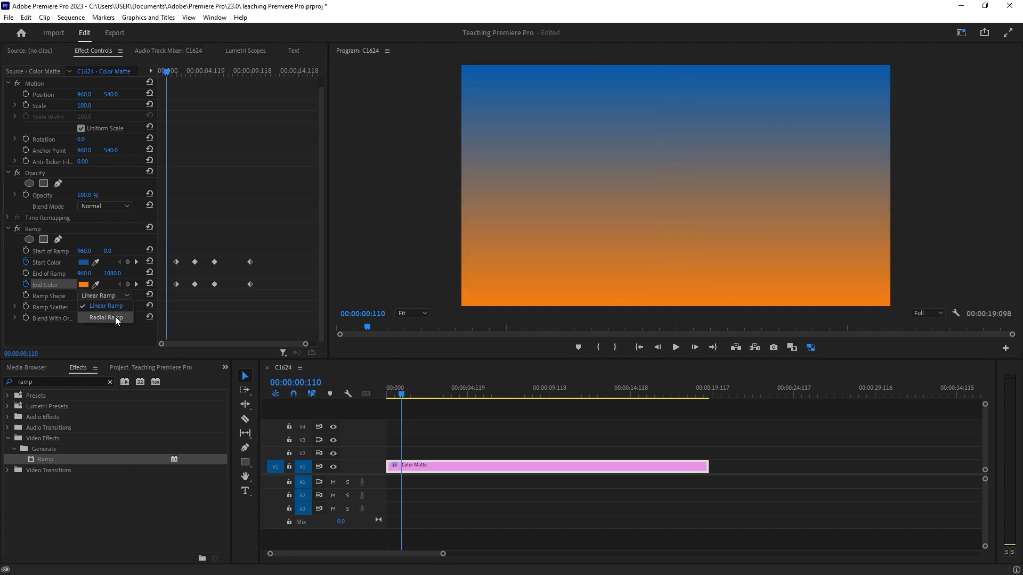
click(107, 318)
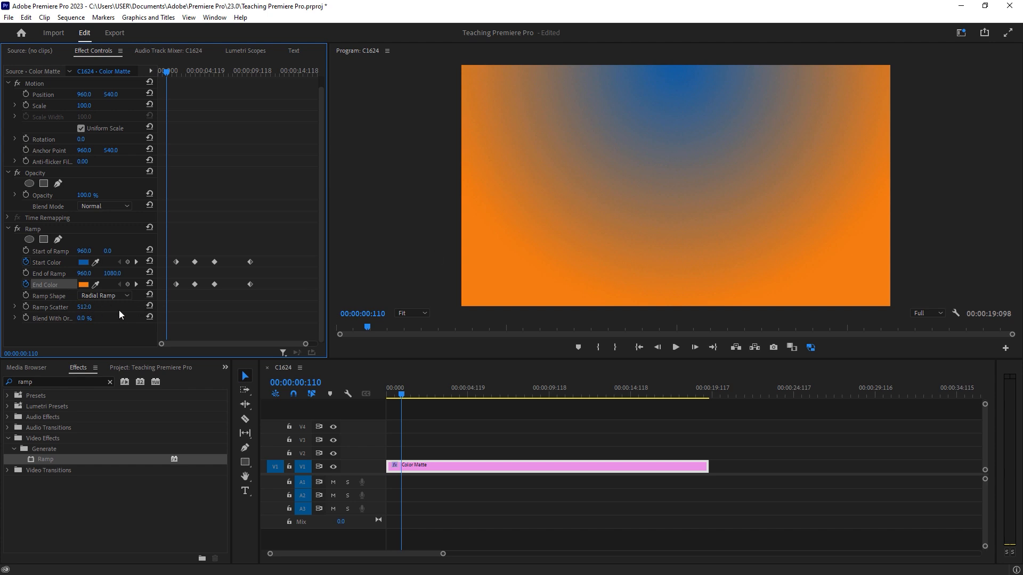
click(150, 308)
Play the sequence from its start to preview the animated radial gradient
drag(403, 395, 325, 387)
key(ctrl+s)
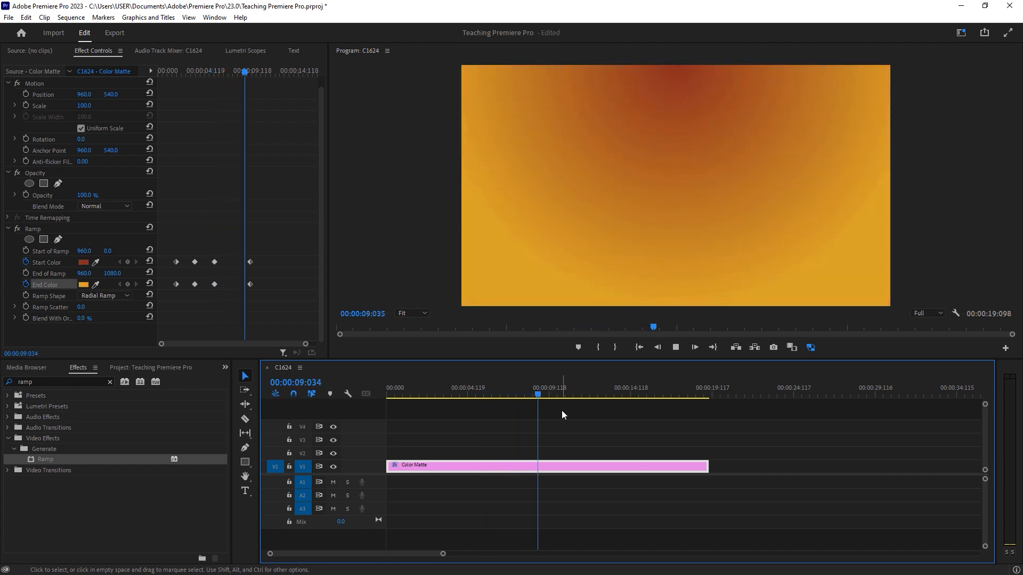
key(space)
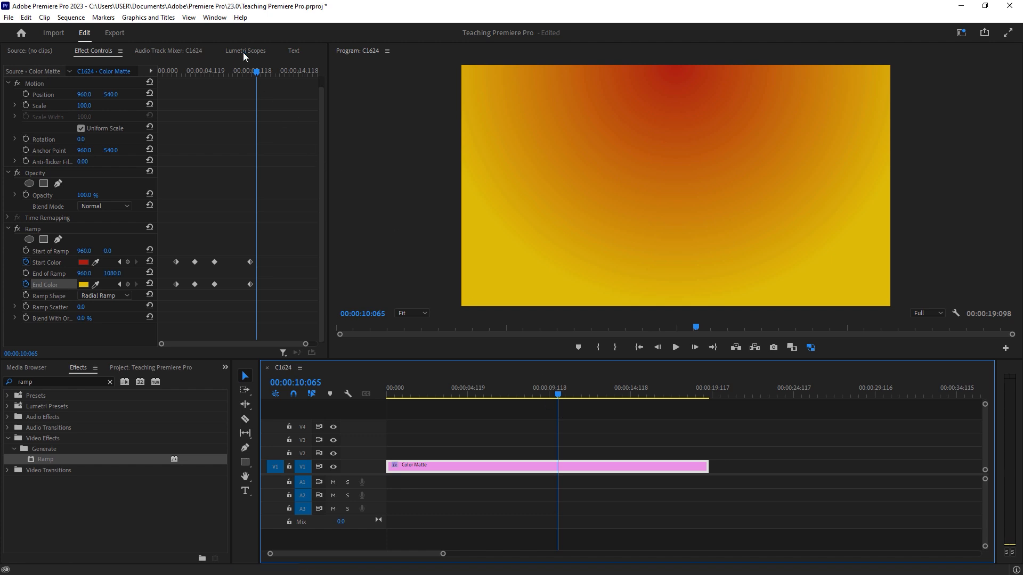
Delete the last Start Color and End Color keyframes, near 00:00:09:111
drag(256, 74, 249, 72)
key(Right)
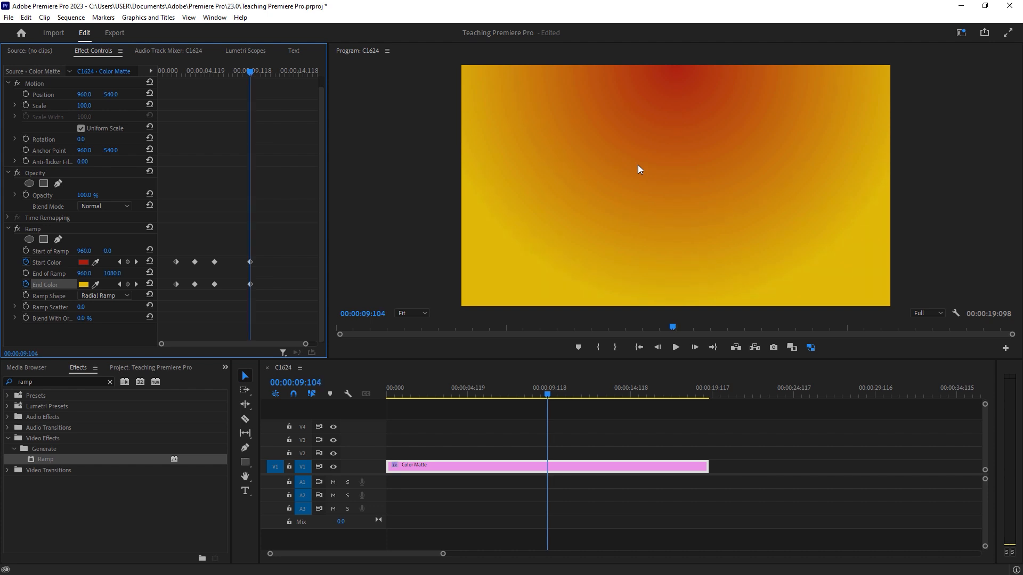
key(Left)
key(Left)
key(Left)
drag(273, 294, 238, 245)
key(Delete)
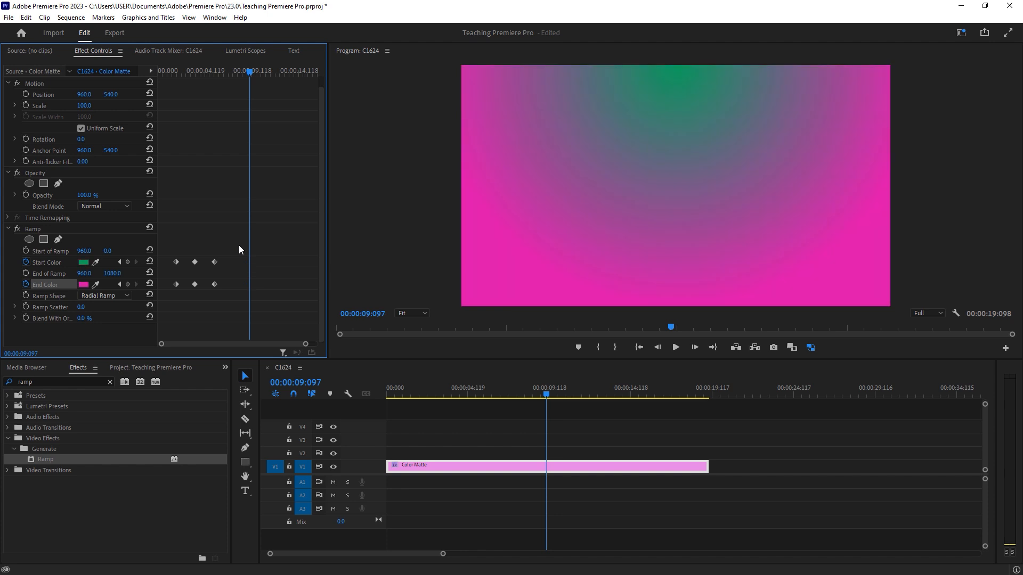
Add color keyframes at 00:00:09:097 with a dark red End Color (8A0D30) and a blue Start Color (1039A1)
click(88, 286)
drag(520, 350, 508, 310)
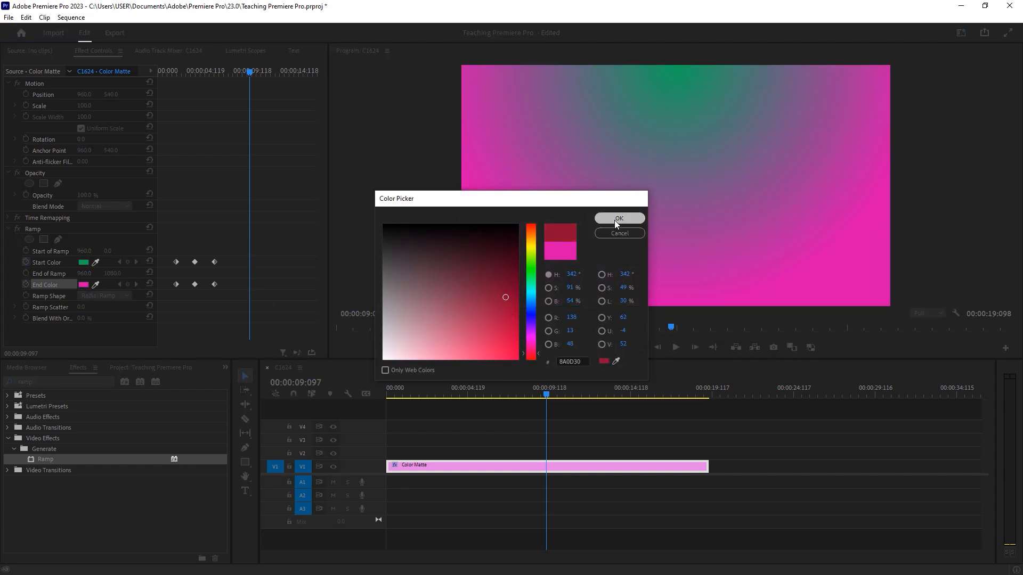
click(617, 218)
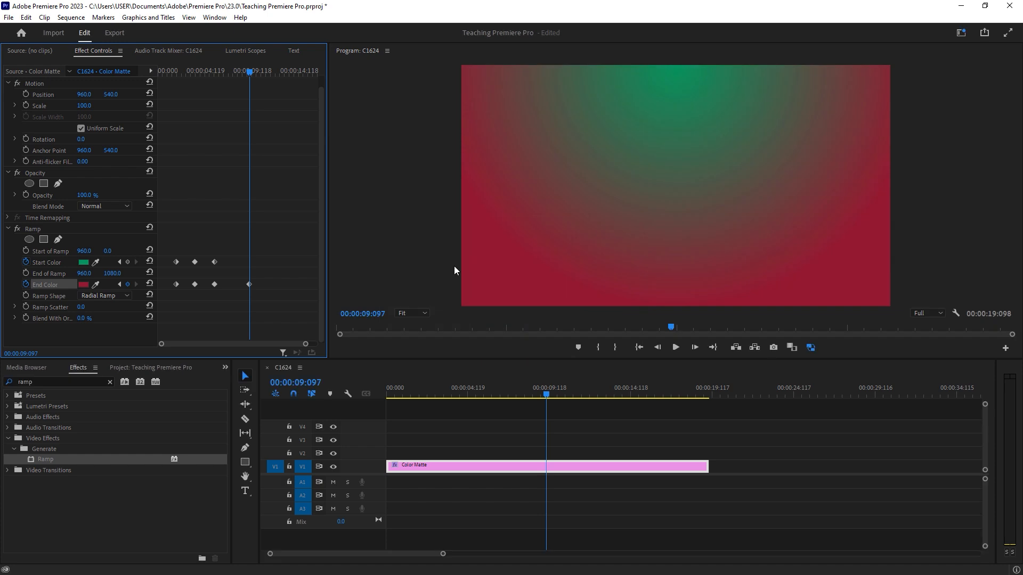
click(85, 261)
drag(533, 286, 531, 308)
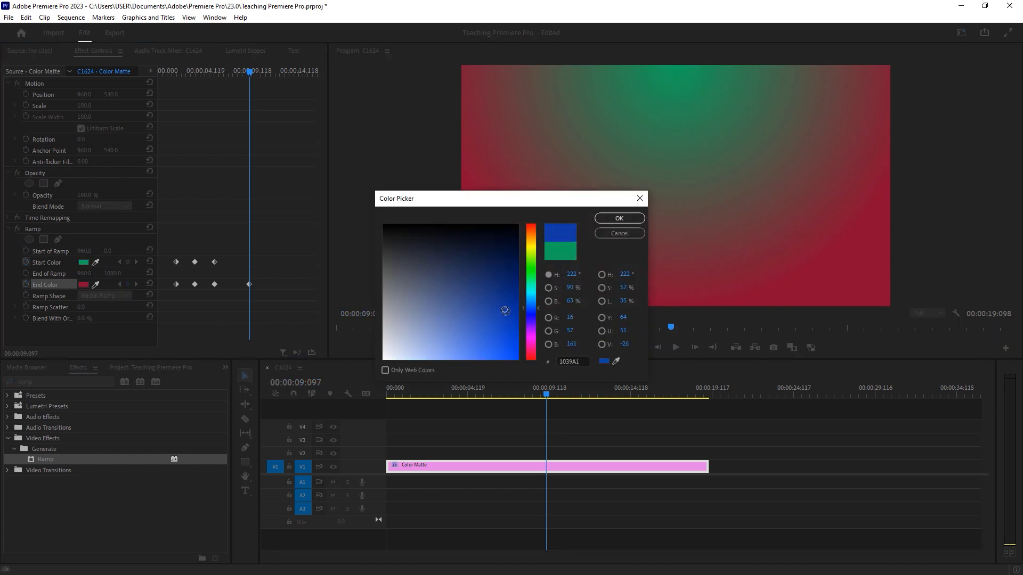
click(616, 218)
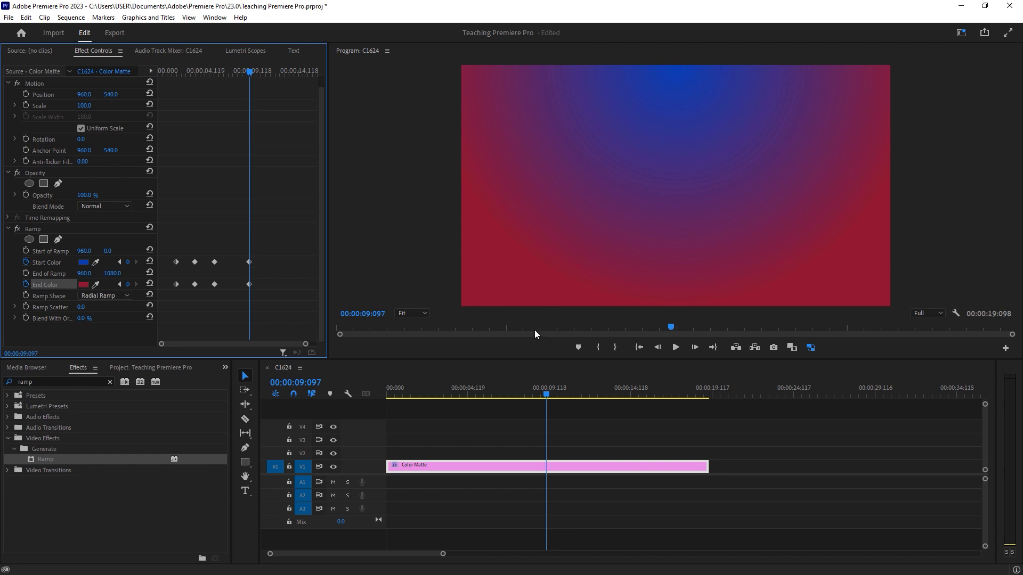
Move the last Start Color and End Color keyframes earlier, closer to the preceding pair, and preview the sequence
click(469, 394)
drag(270, 291, 238, 285)
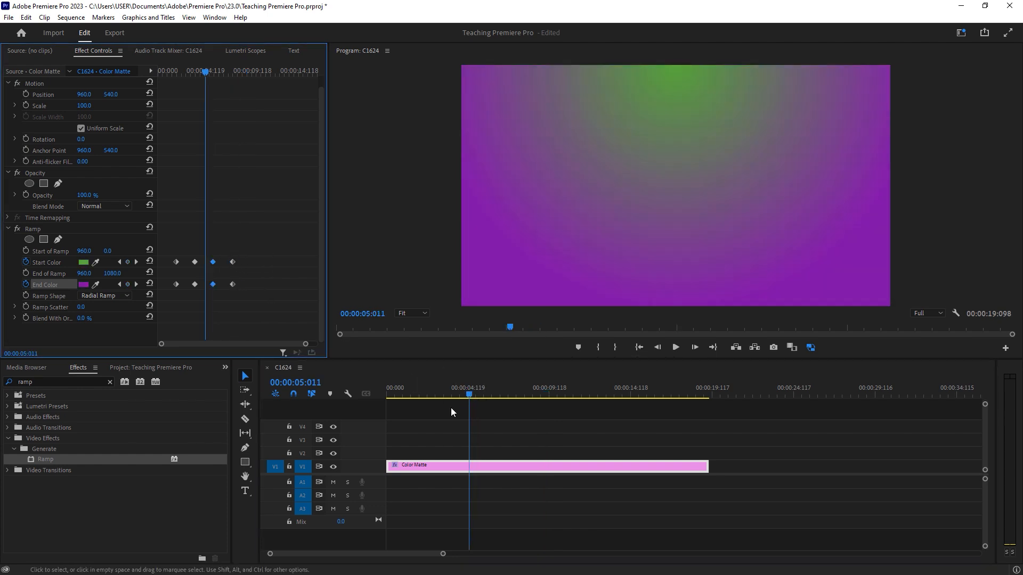
click(404, 396)
key(space)
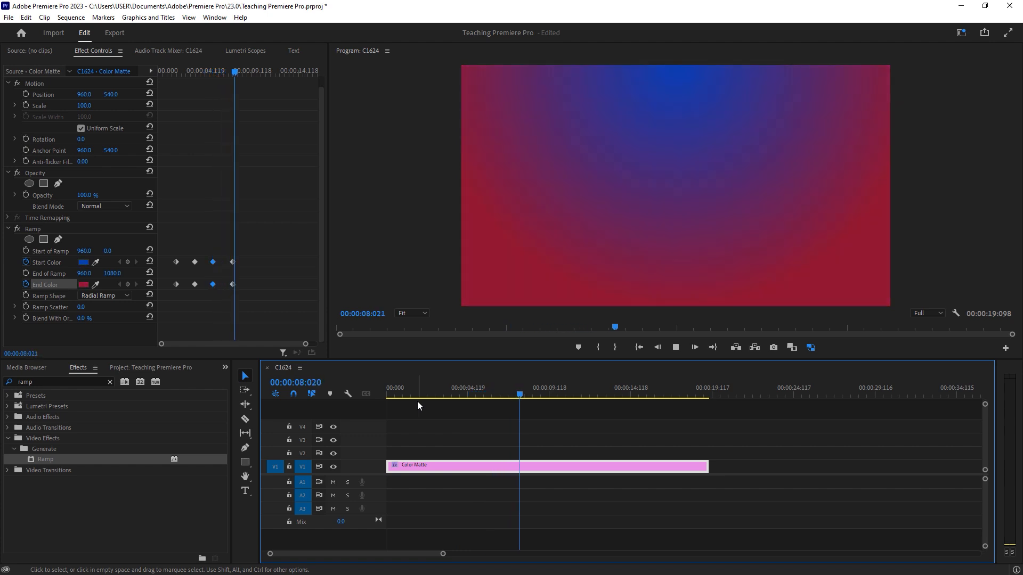
key(space)
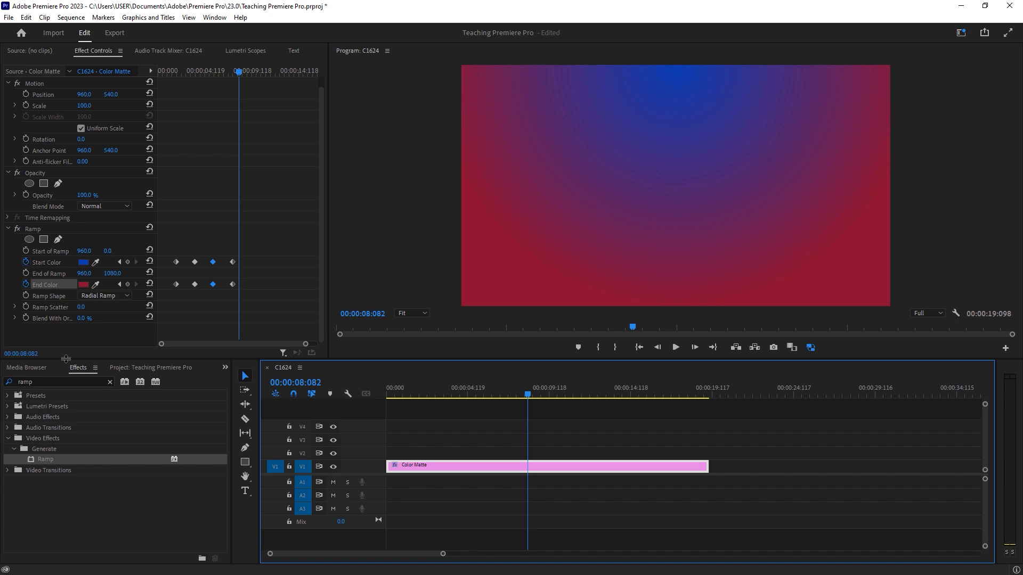
Set the Ramp Shape to Linear Ramp
click(106, 296)
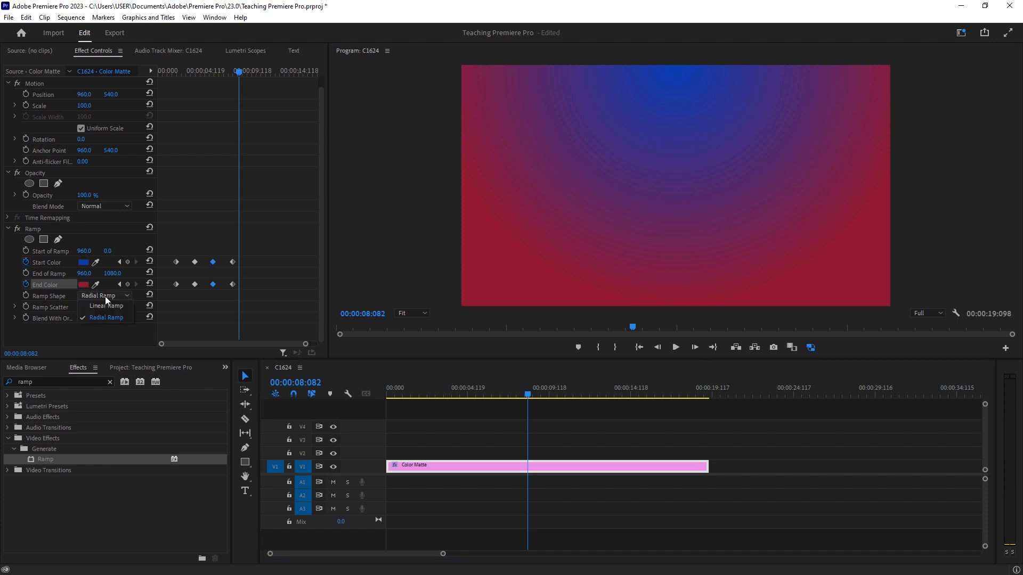
click(108, 307)
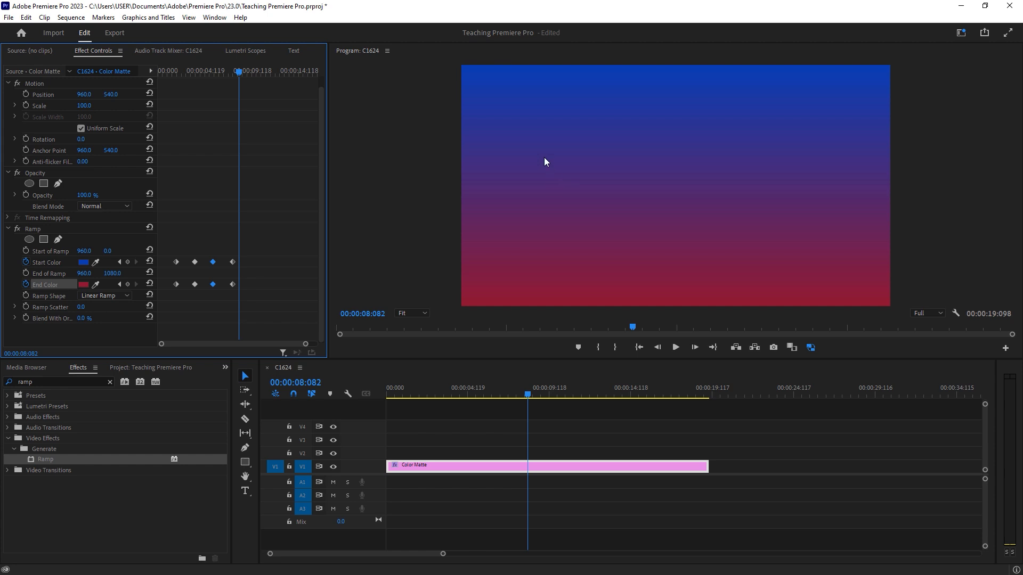
Add a wide text box over the gradient at 00:00:08:082 containing the title "GRADIENT RAMP"
key(t)
drag(507, 141, 860, 250)
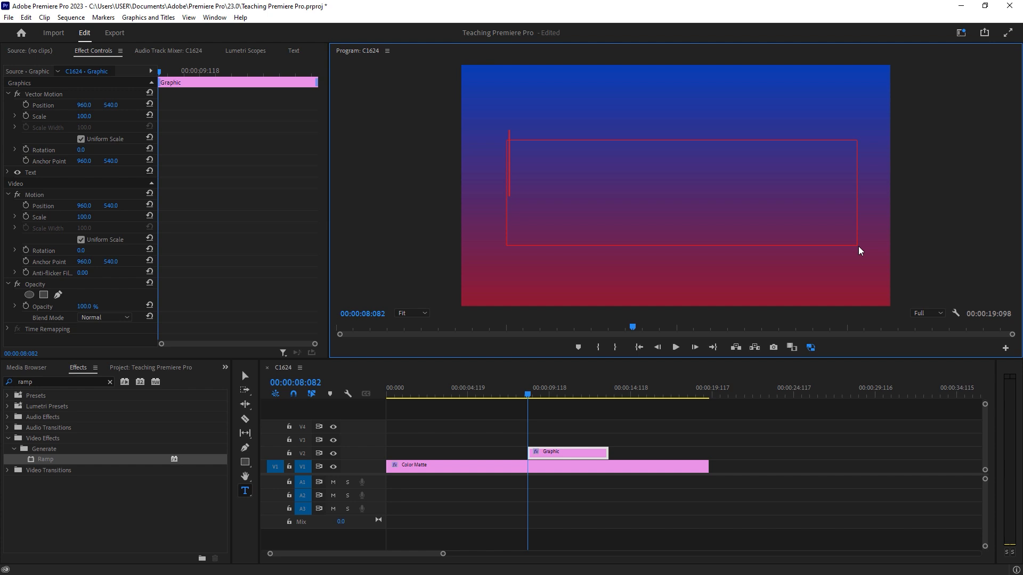
text(GRAD)
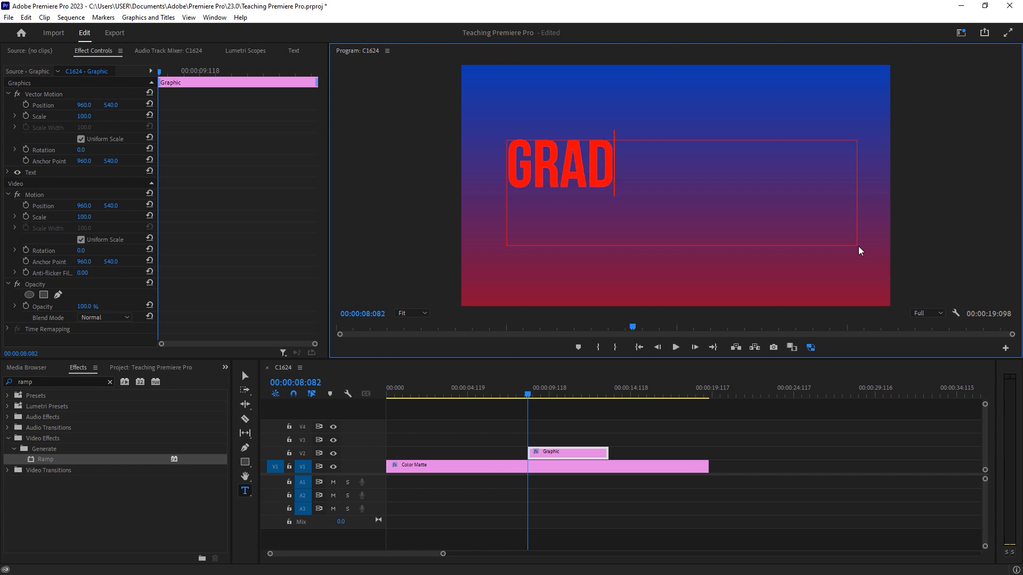
text(IENT RAMP)
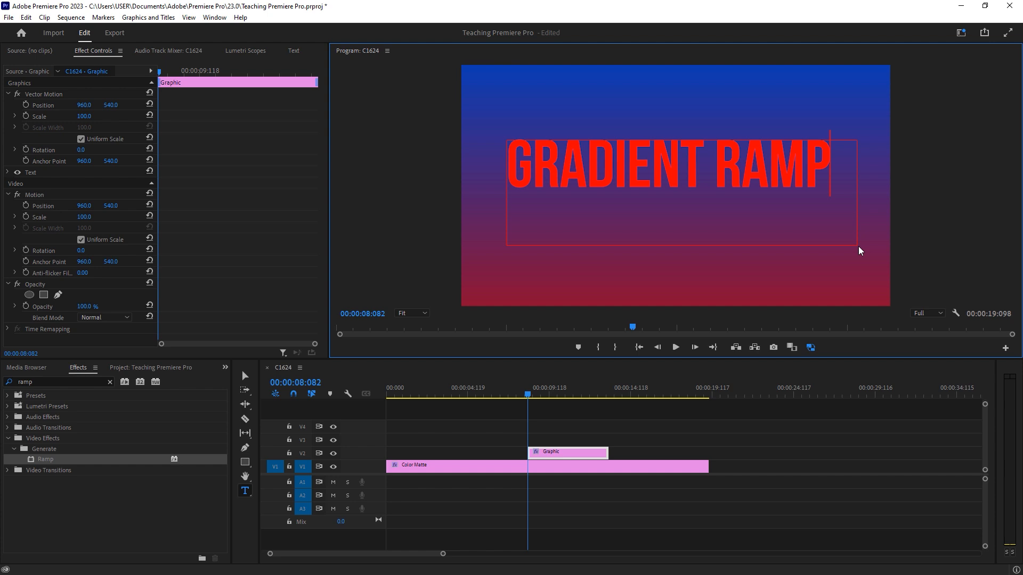
Show the Essential Graphics panel and change the fill of the whole GRADIENT RAMP title to white
click(214, 17)
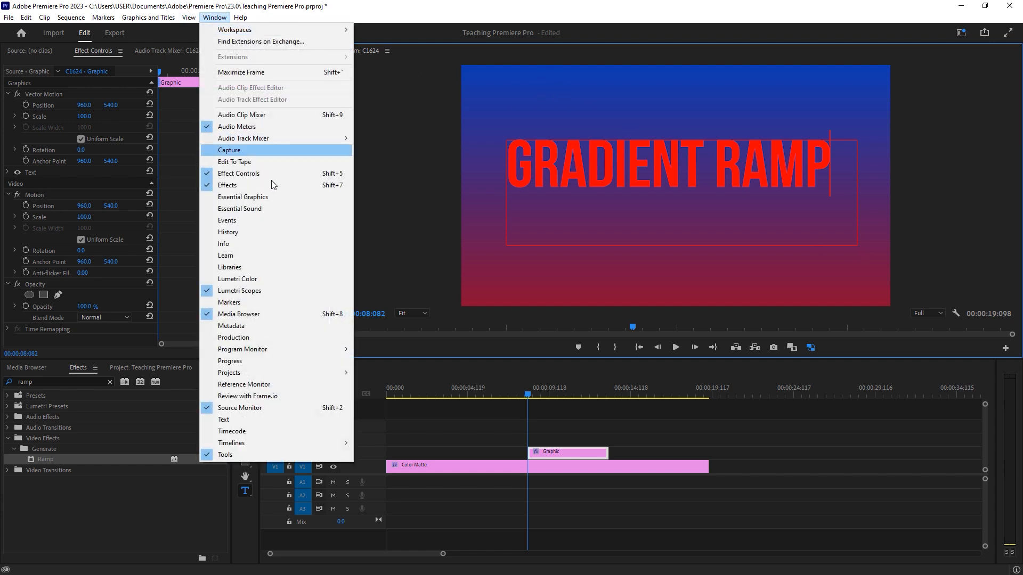
click(245, 197)
click(537, 185)
key(ctrl+a)
click(829, 427)
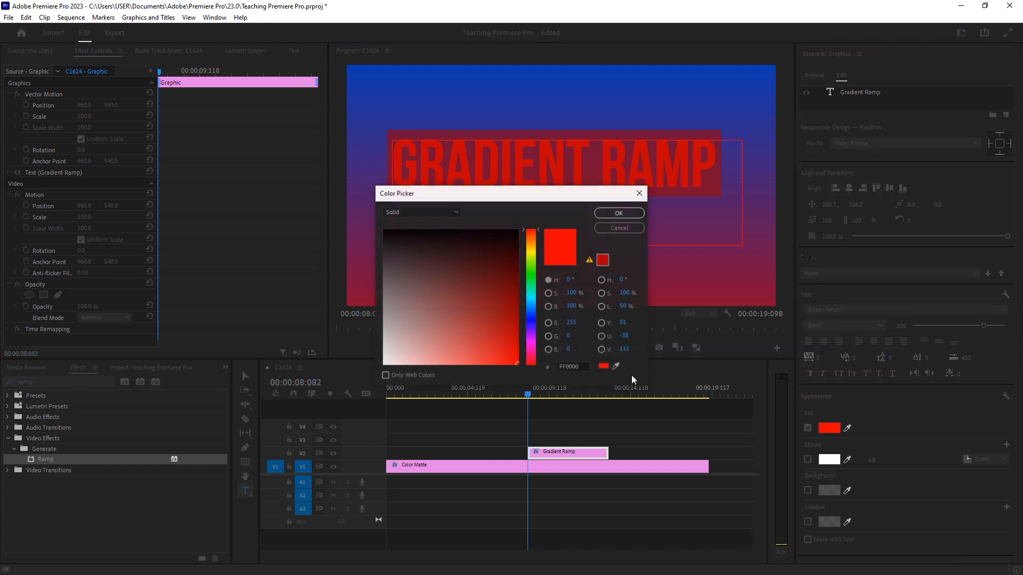
drag(460, 344, 383, 366)
click(616, 217)
Add a black outer stroke with a width of 5 to the title text
click(808, 459)
click(875, 459)
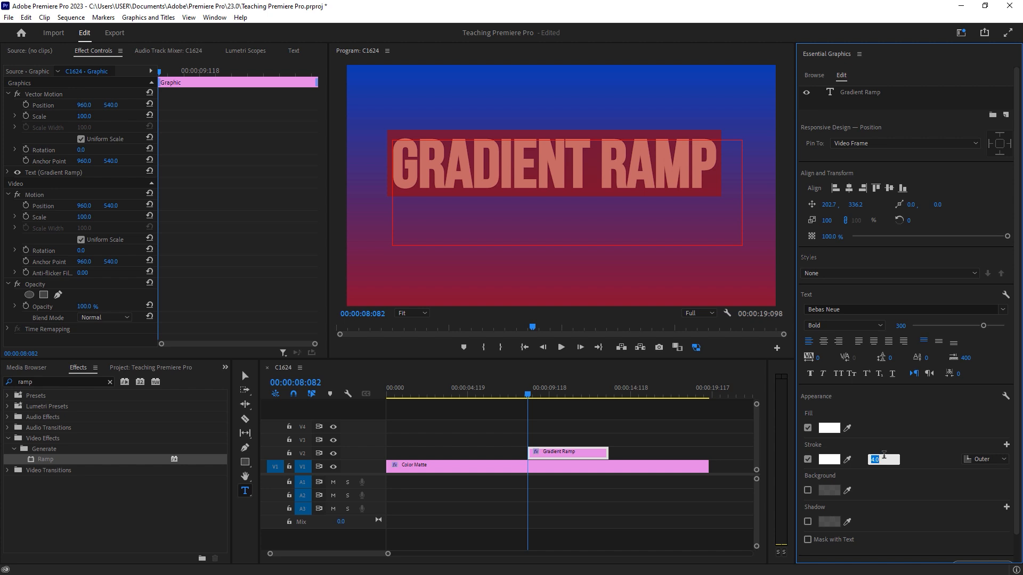
text(5)
click(829, 460)
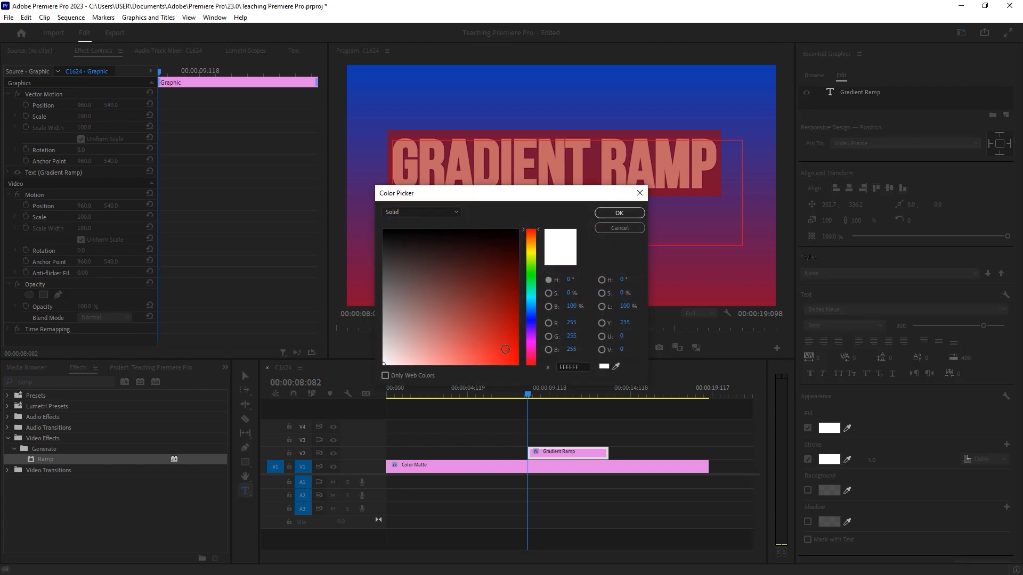
click(506, 236)
click(619, 213)
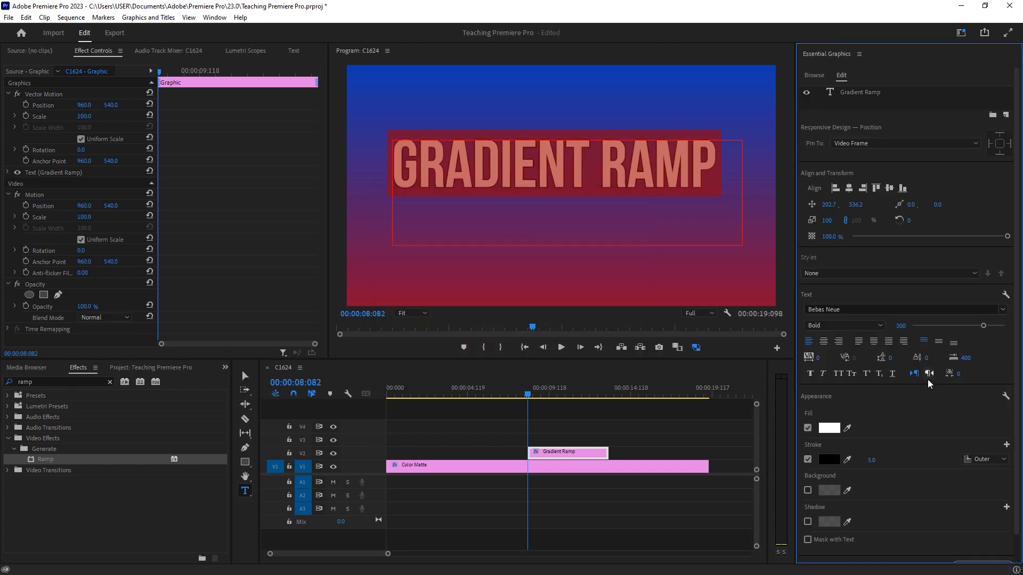
Center-align the title text and center its text box horizontally and vertically in the frame
click(823, 341)
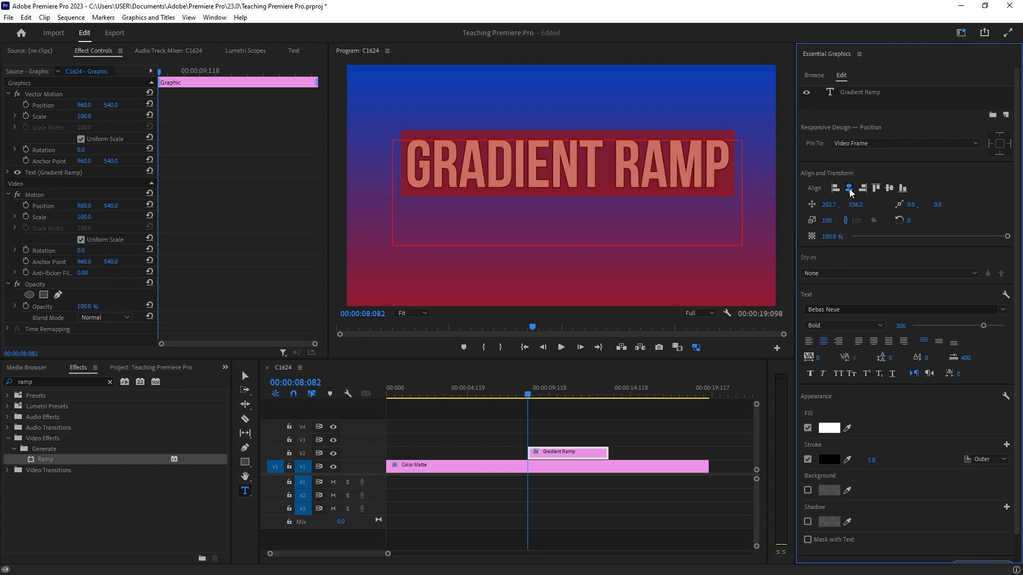
click(849, 189)
click(889, 189)
Shorten the text box from its lower edge to fit the title and re-center it in the frame
click(246, 376)
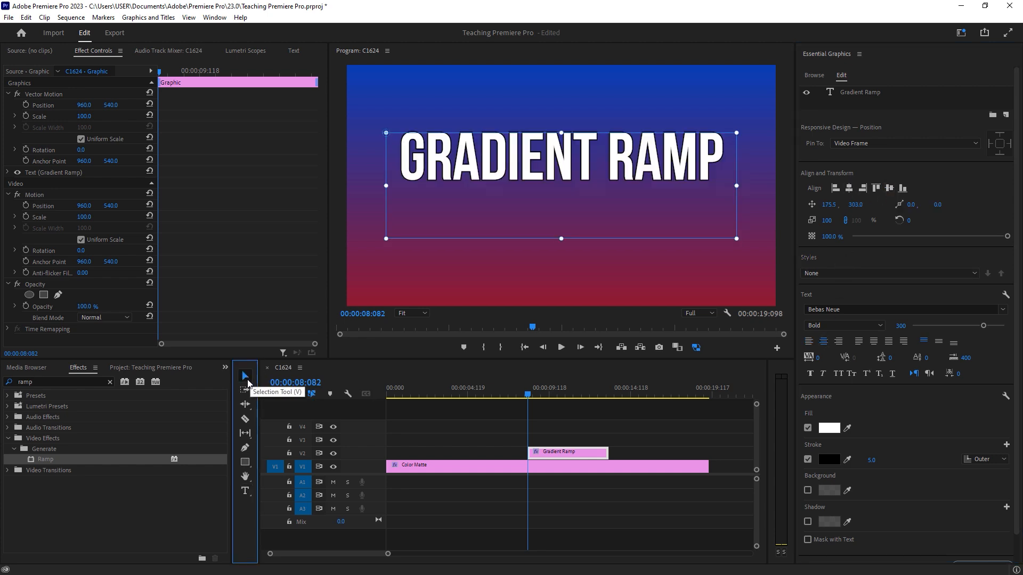
click(566, 239)
click(851, 193)
click(888, 188)
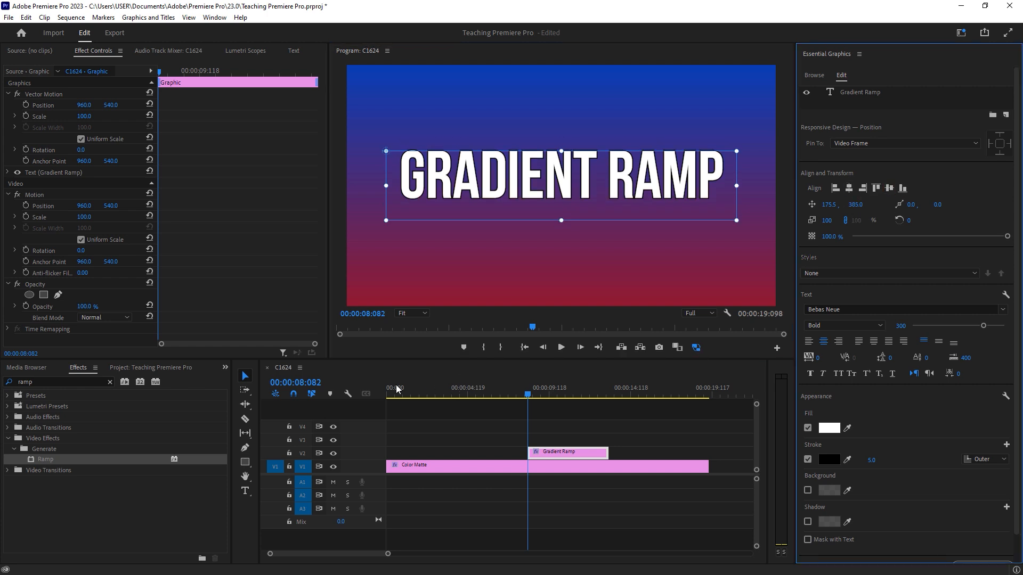
Move the title clip close to the start of the sequence, extend its end over more of the color matte, and preview it
drag(554, 457, 438, 456)
drag(419, 389, 385, 390)
click(466, 453)
drag(500, 454, 598, 454)
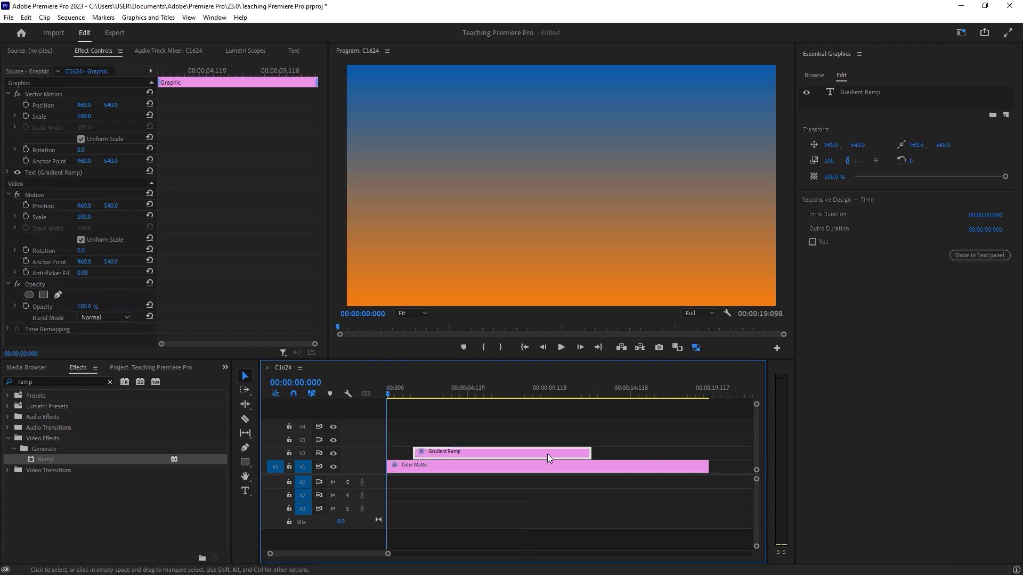
key(space)
key(space)
Align the title clip with the sequence start, extend its end to about 15 seconds, and preview the result
click(434, 451)
drag(434, 453, 408, 453)
drag(563, 453, 639, 451)
key(space)
key(space)
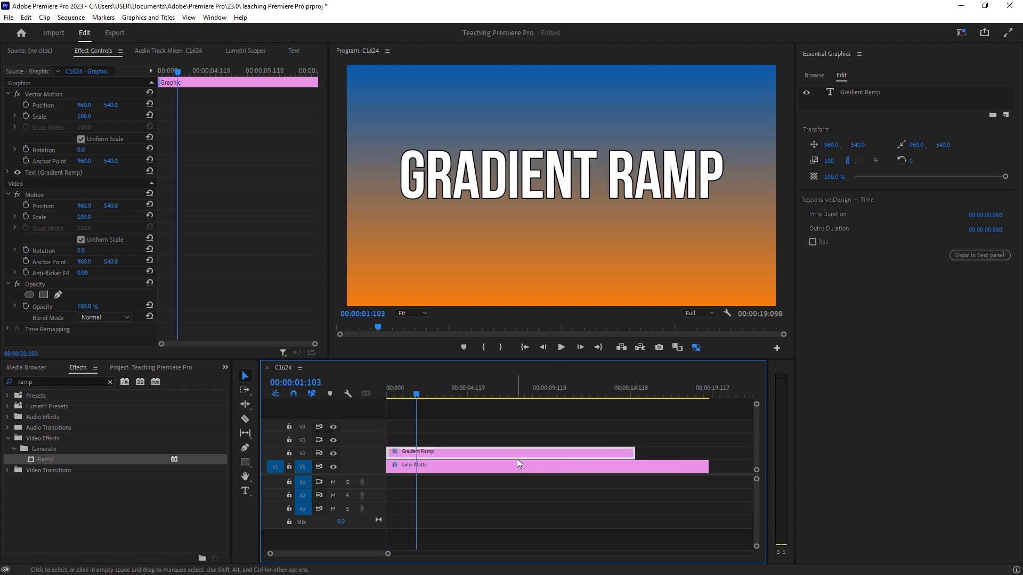
Turn off the title text's stroke and return the playhead to 00:00:00:000
click(860, 94)
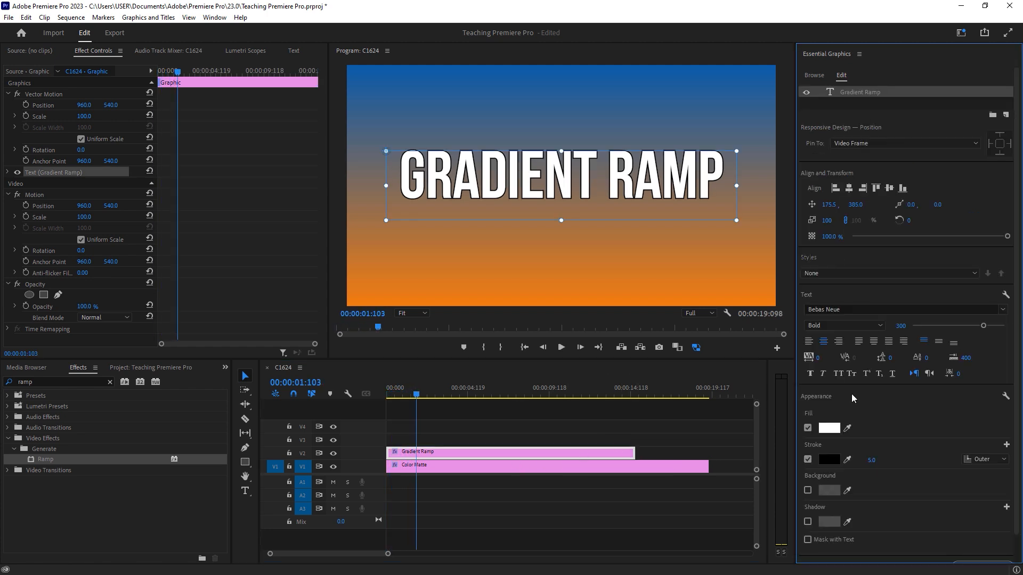
click(808, 460)
drag(422, 394, 305, 387)
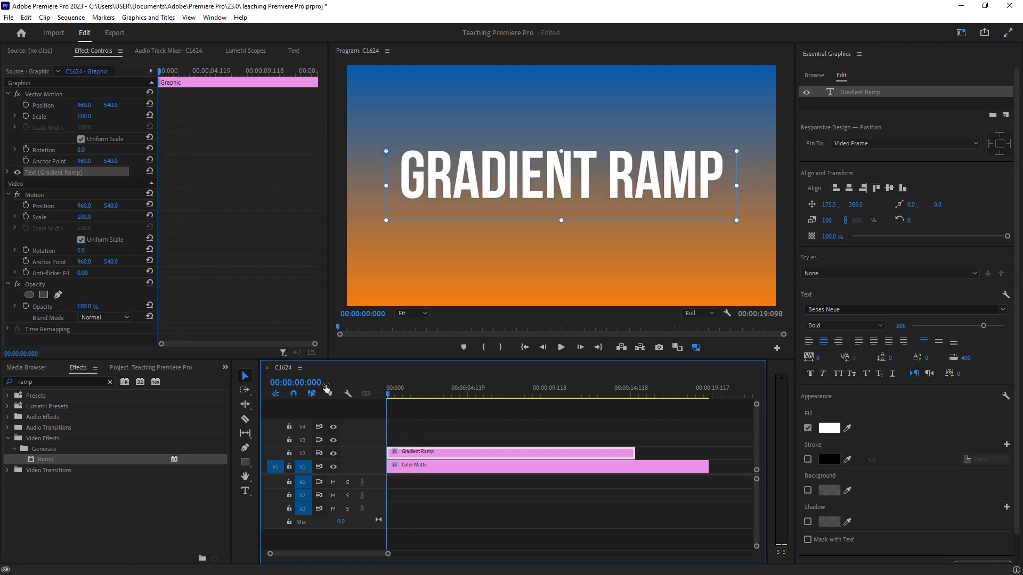